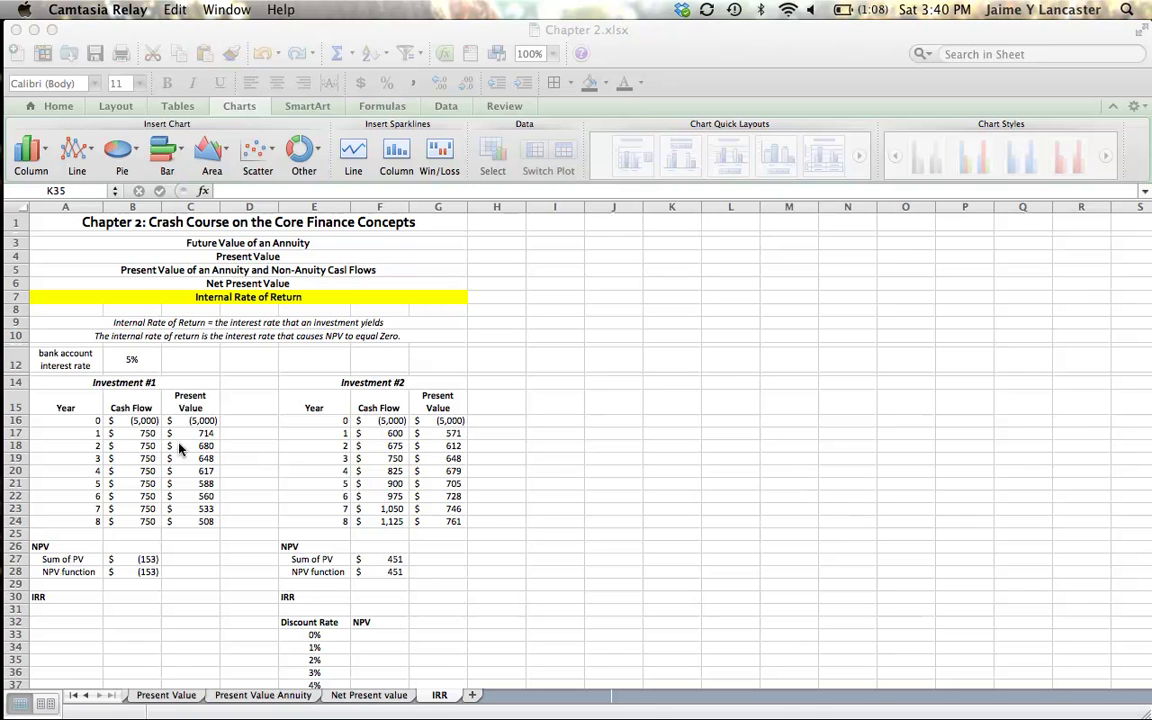
- Review the bank account interest rate and the yearly cash flow and present value tables for Investment #1 and Investment #2
click(89, 364)
drag(89, 364, 126, 364)
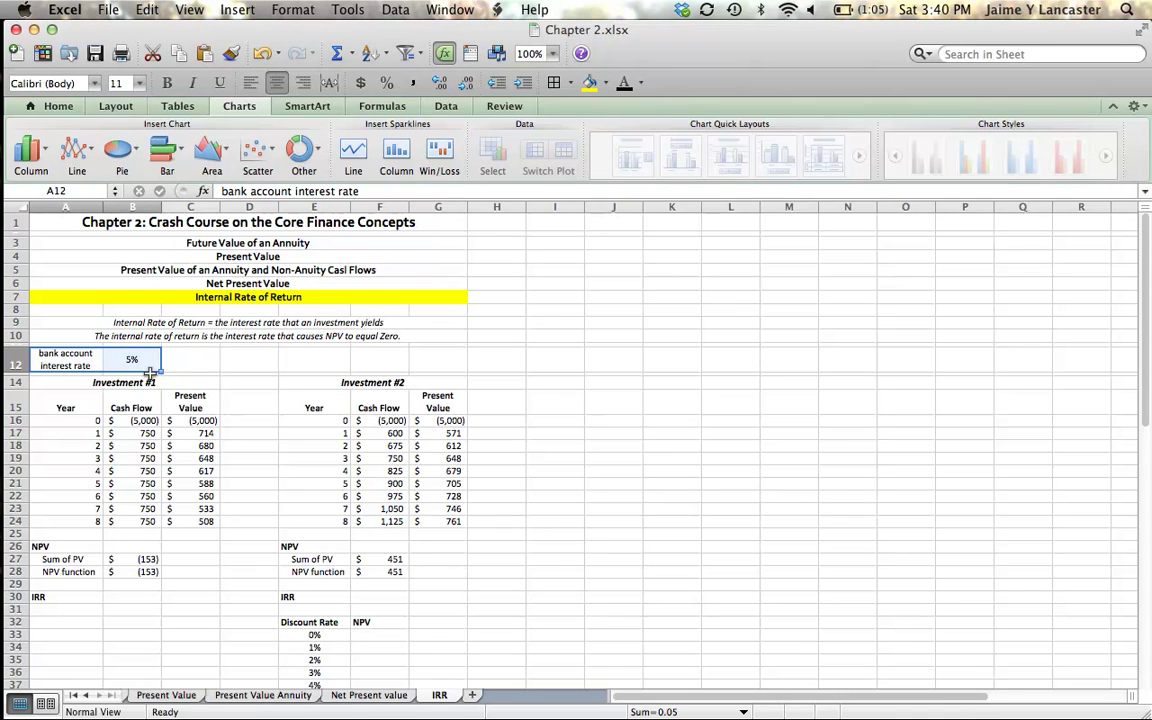
drag(150, 382, 143, 524)
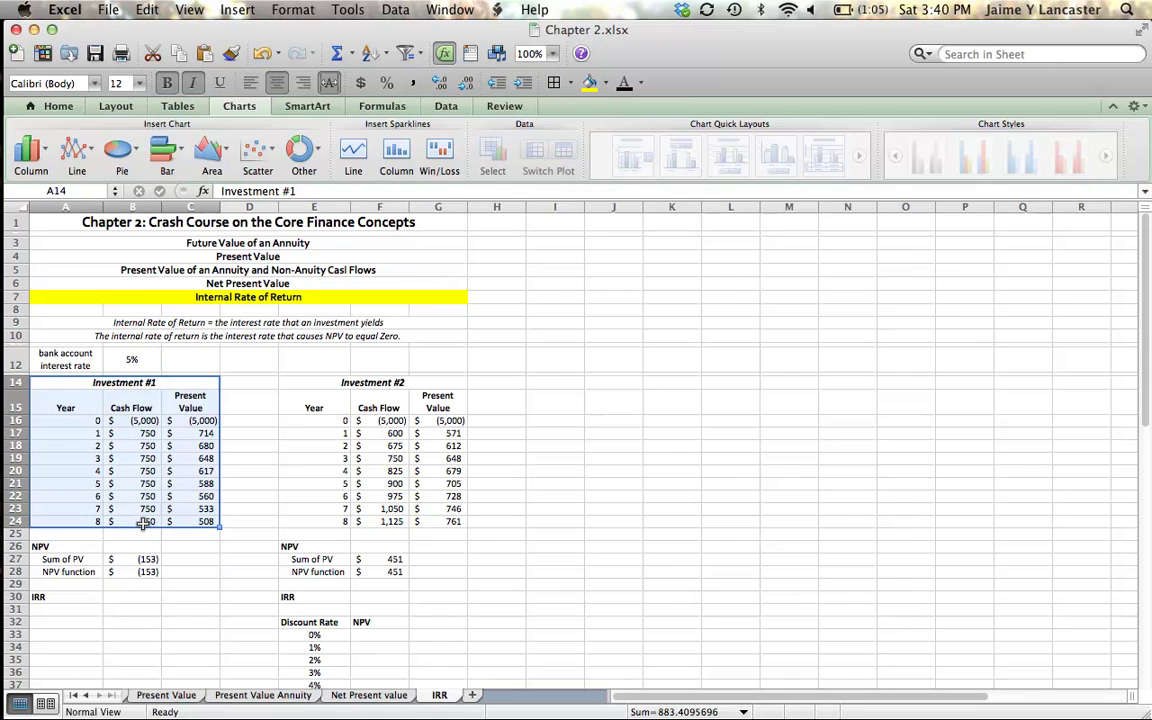
drag(402, 382, 410, 521)
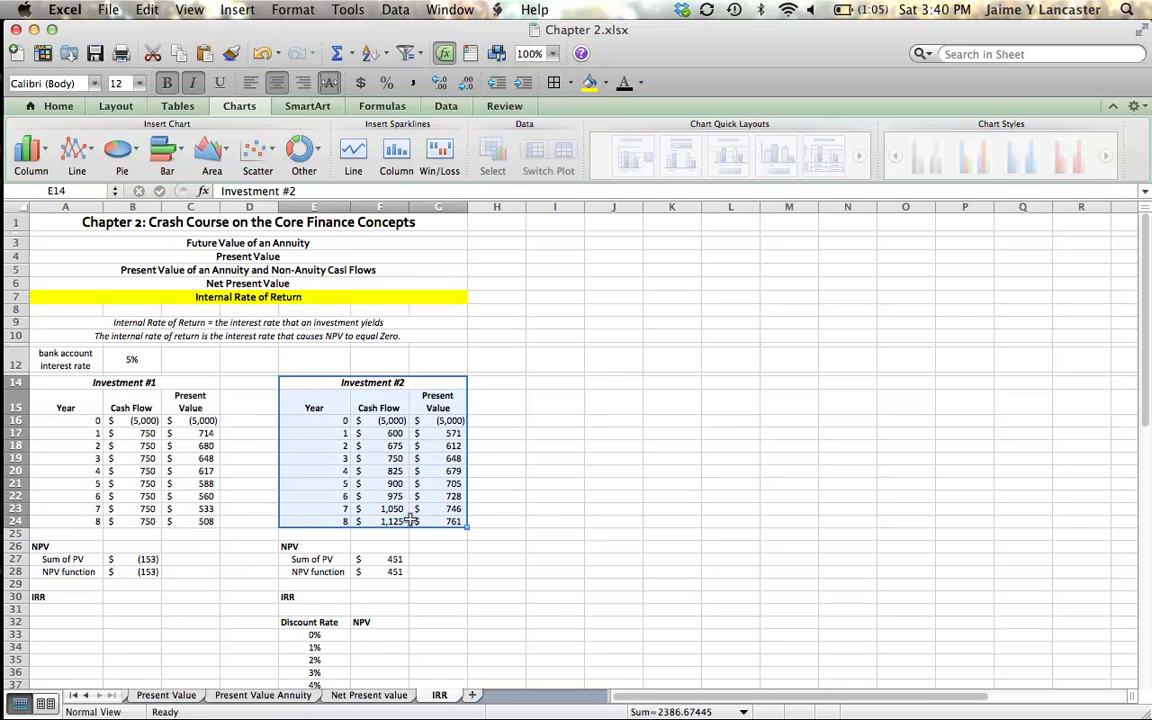
click(471, 536)
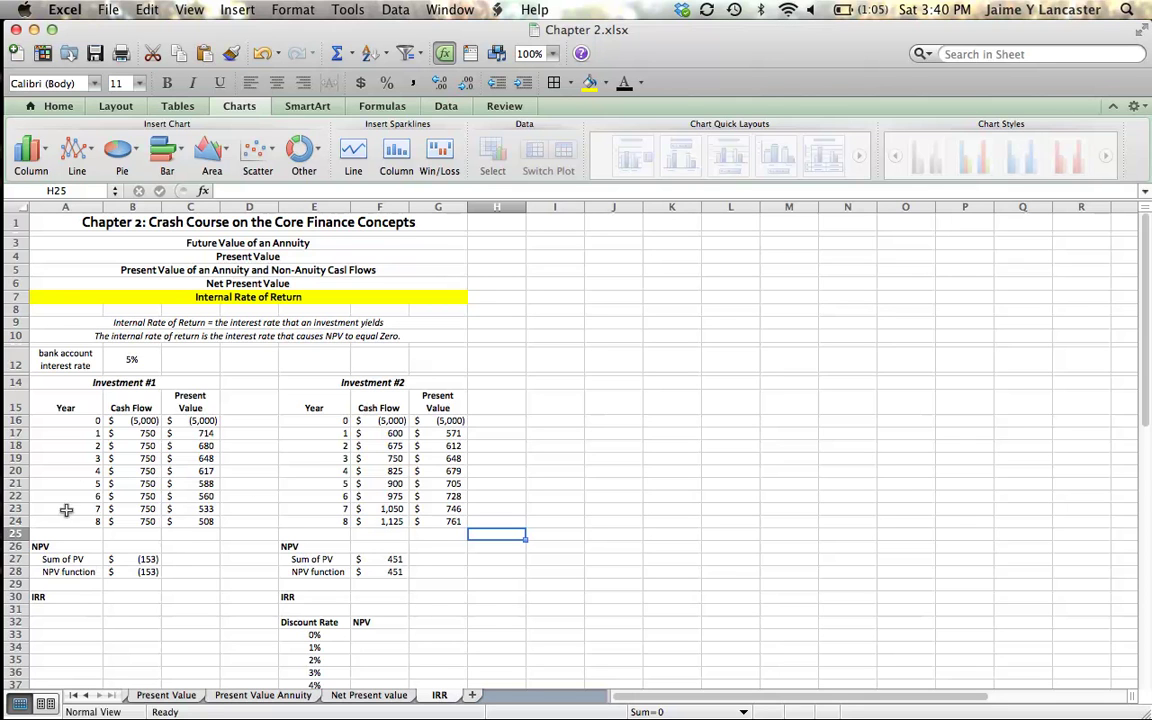
- Examine the Sum of PV and NPV function formulas of both investments against the bank account interest rate in B12
click(146, 572)
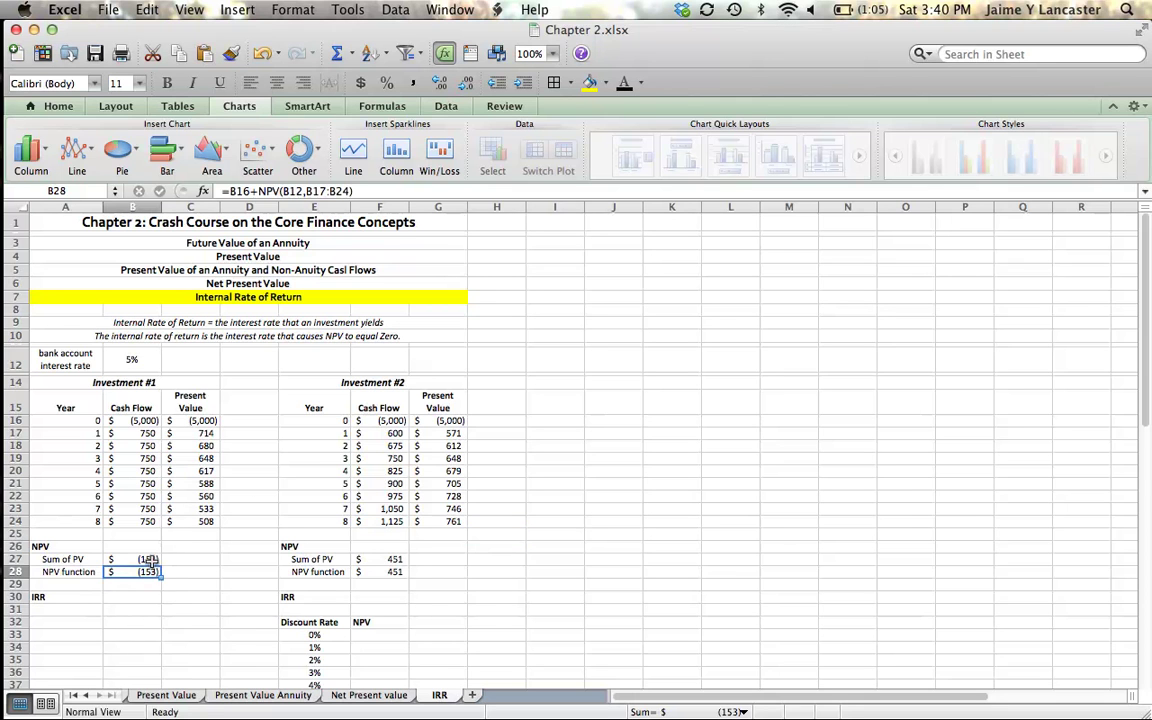
click(148, 561)
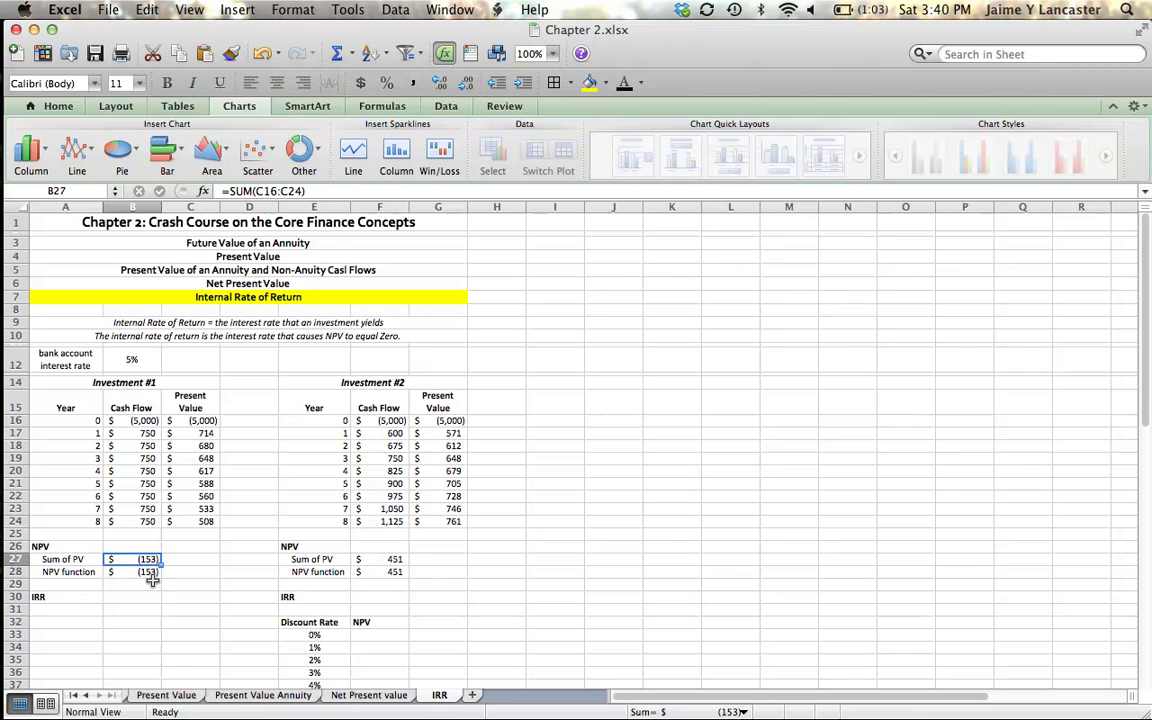
click(138, 358)
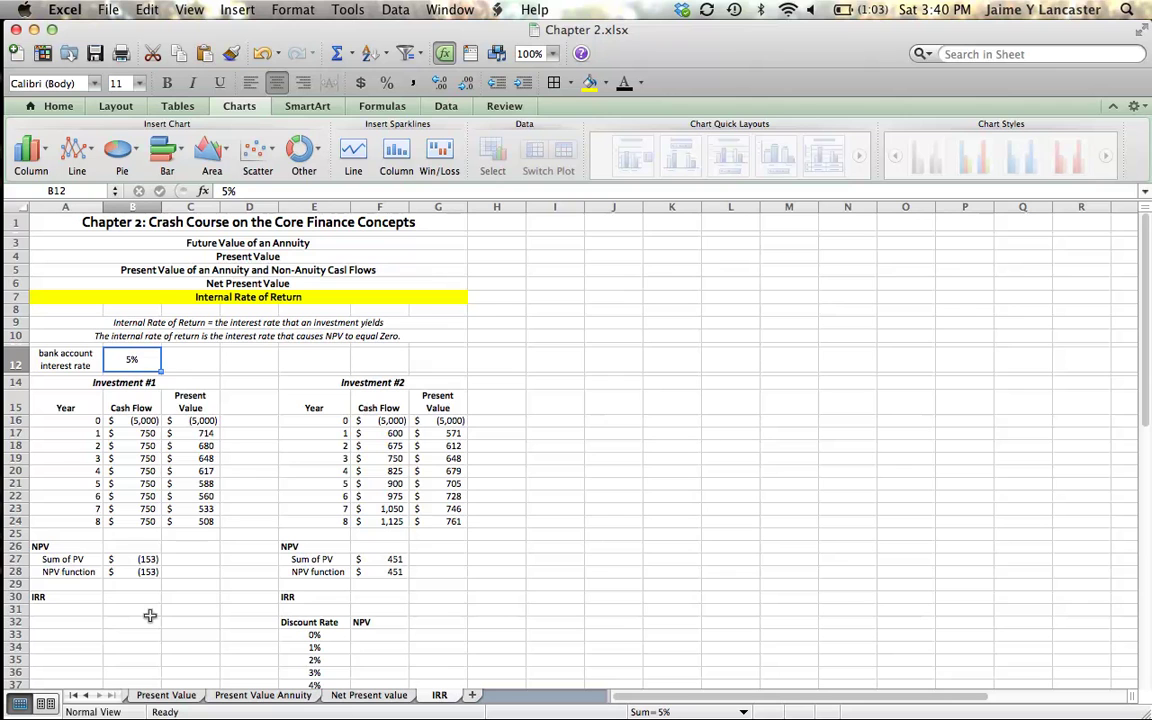
click(168, 386)
click(152, 358)
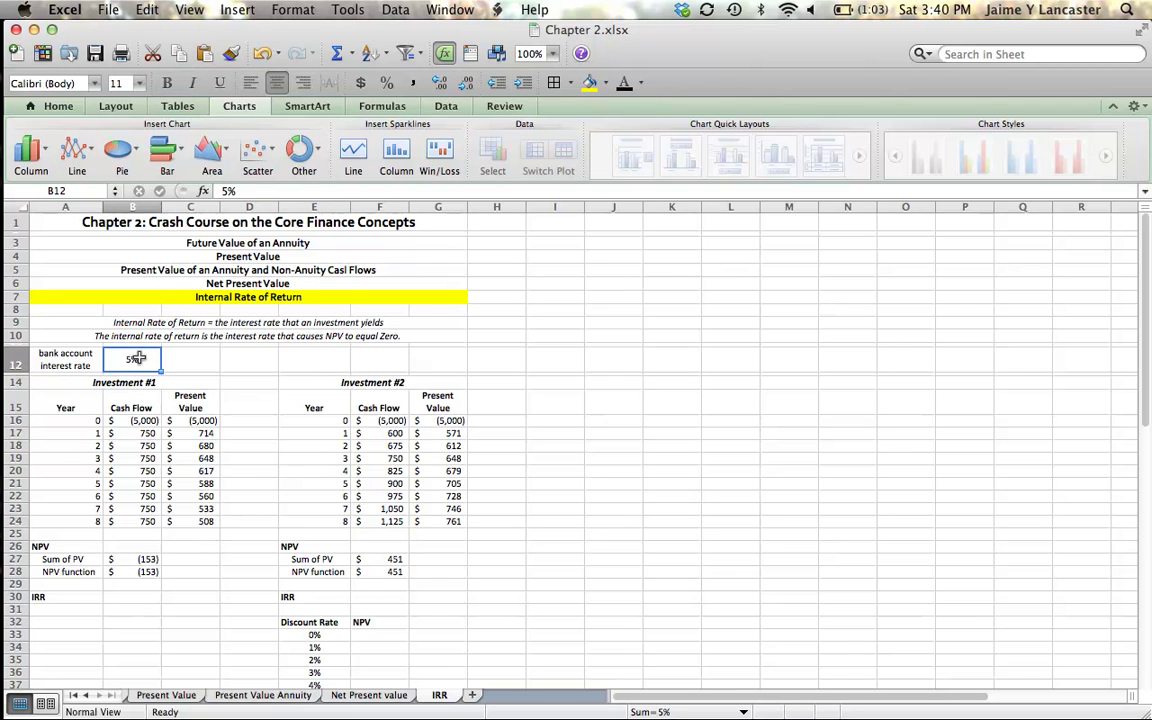
click(352, 380)
click(122, 357)
click(394, 559)
click(394, 571)
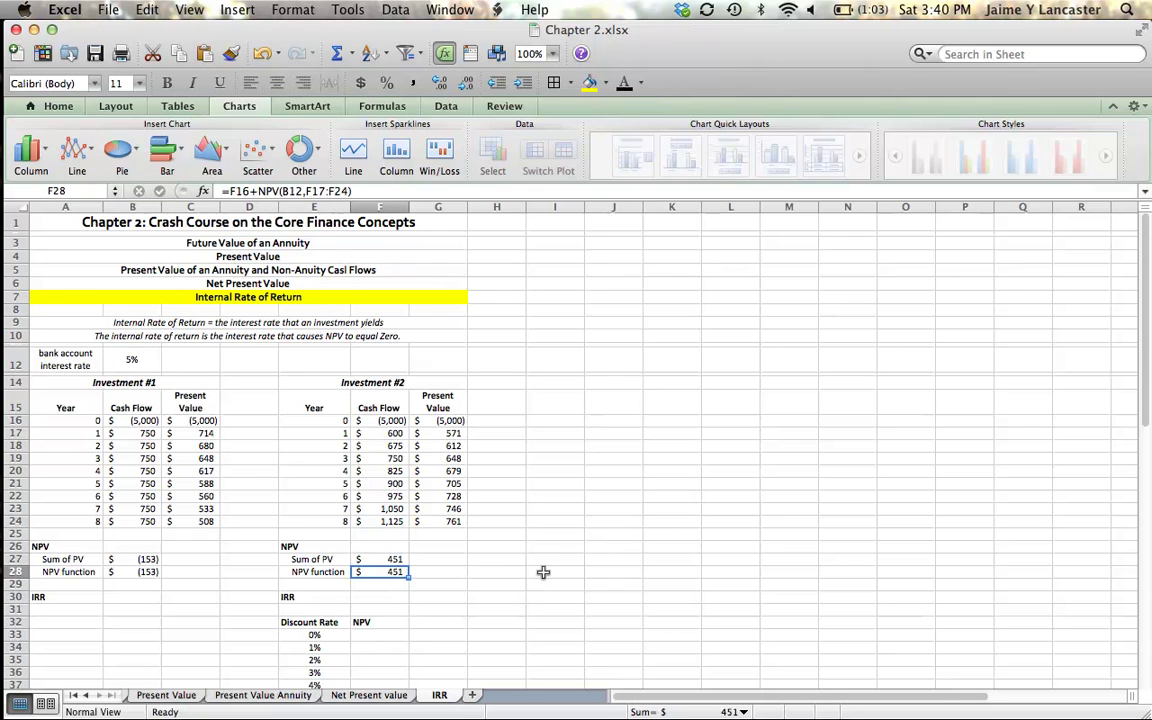
- Calculate the IRR of Investment #1 in B30 with the IRR function over the cash flows B16:B24
click(139, 598)
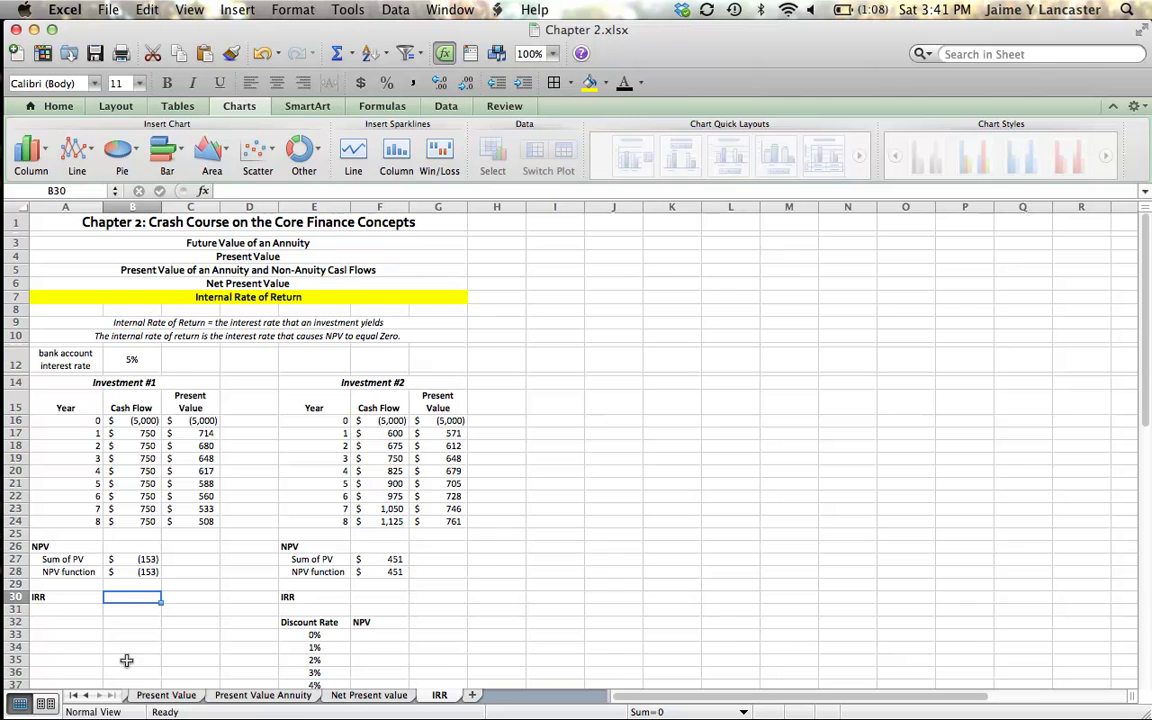
text(=)
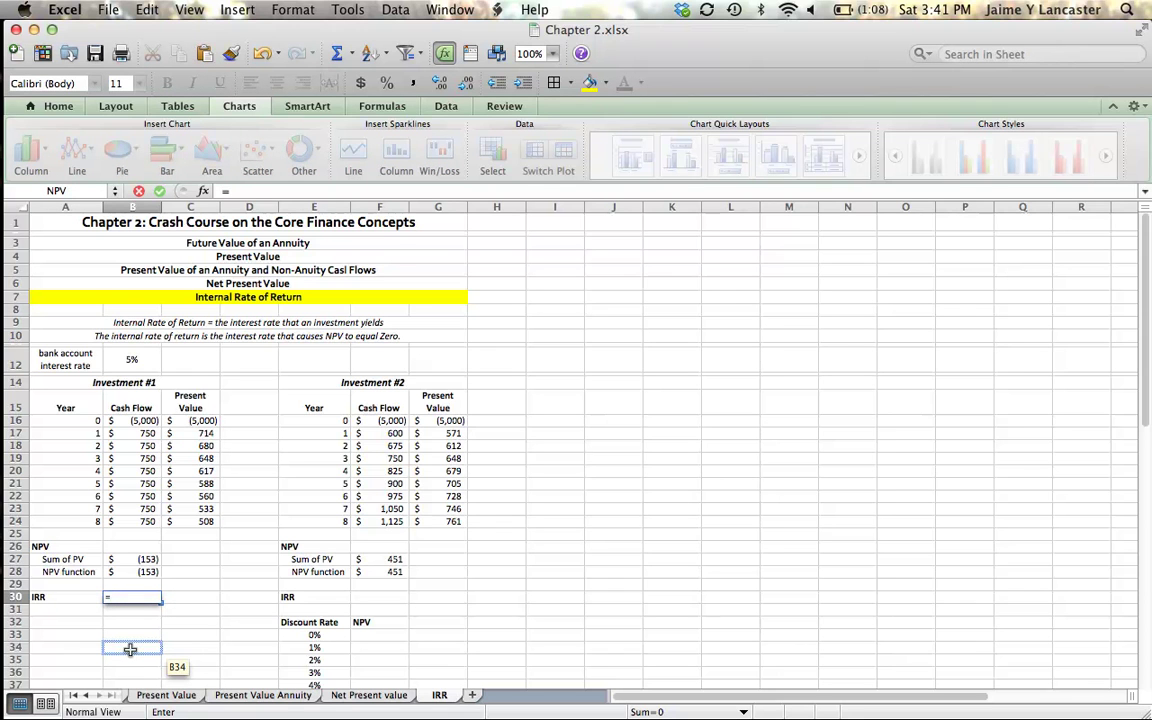
text(IRR)
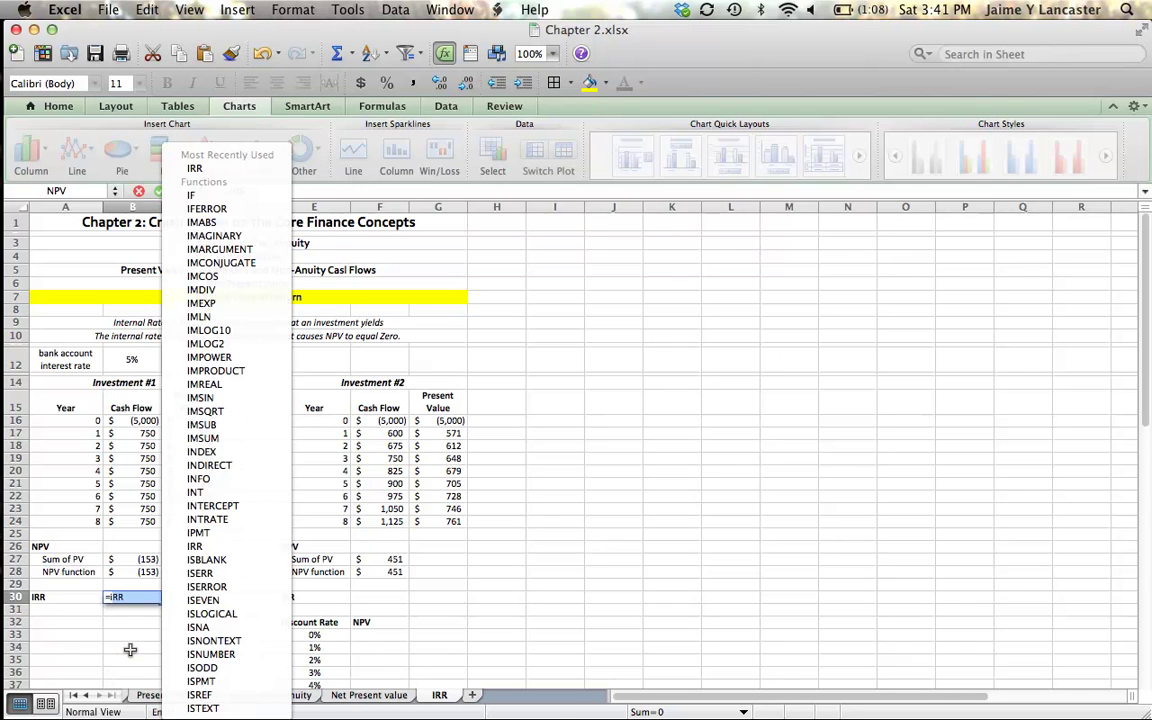
text(()
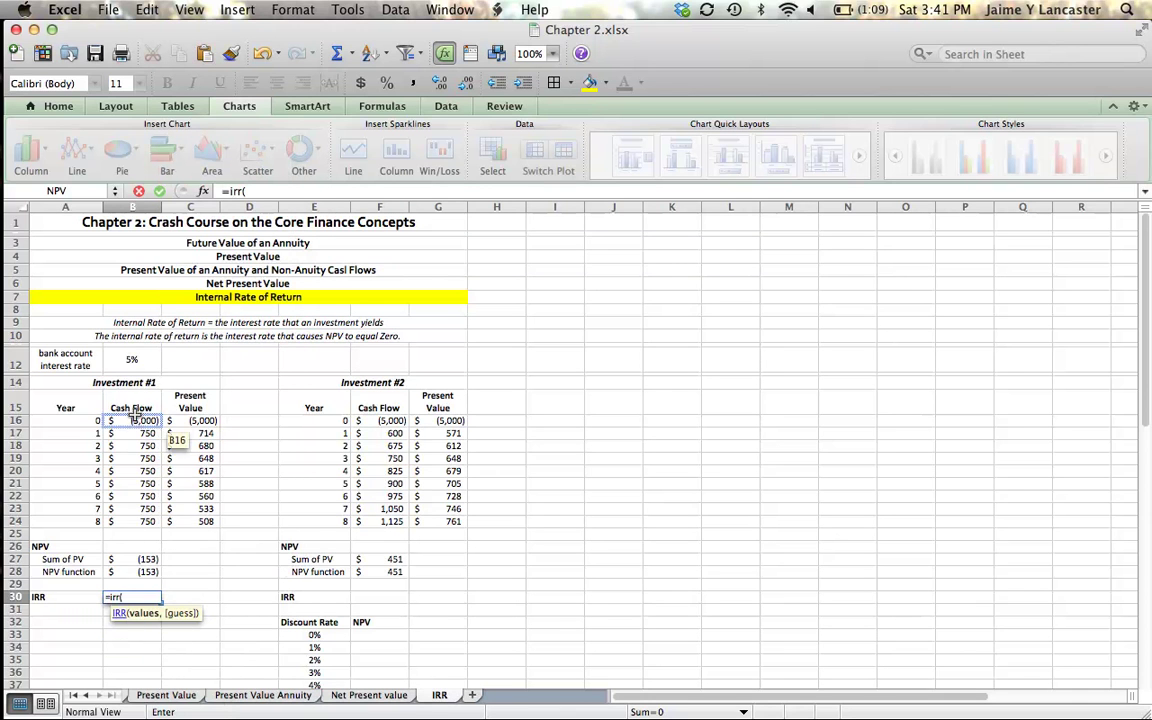
drag(131, 421, 131, 528)
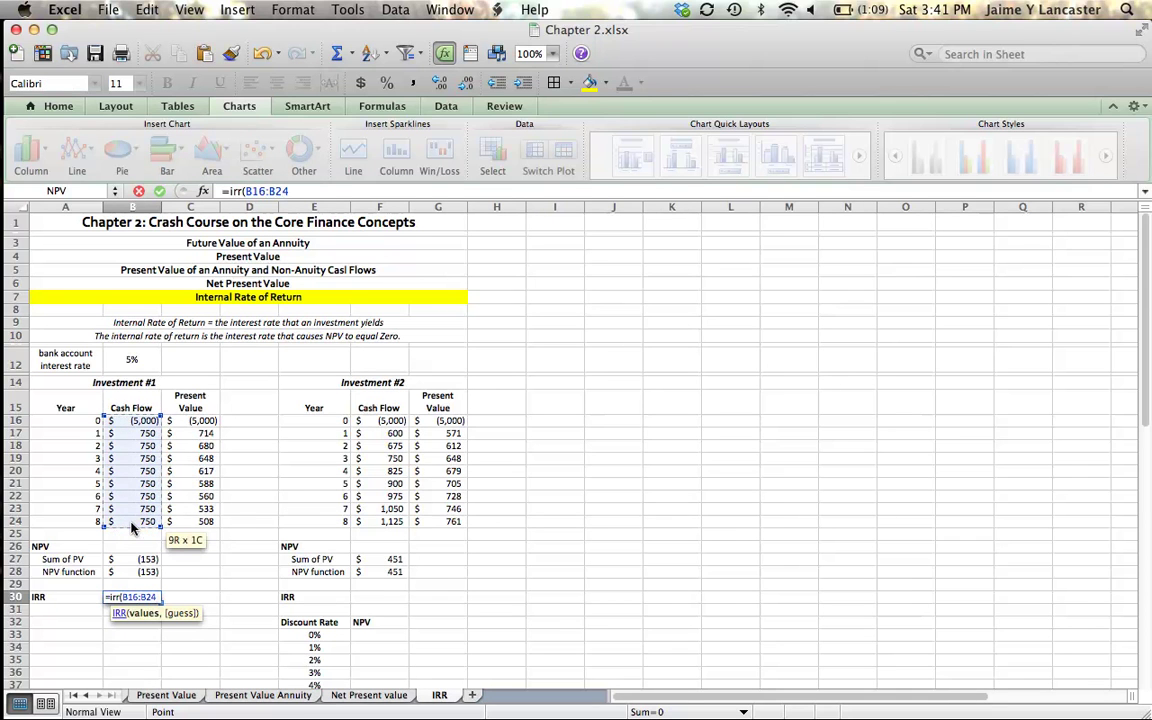
key(Return)
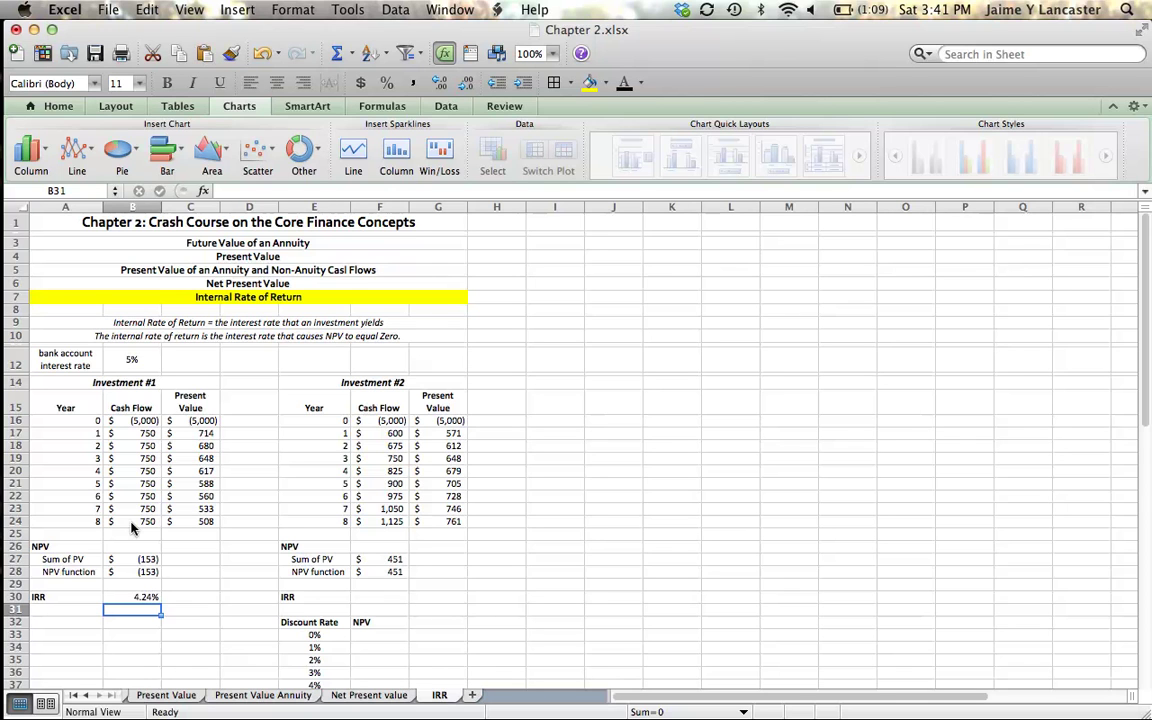
- Remove the decimals from the Investment #1 IRR percentage in B30 and restore it to two decimal places
key(Up)
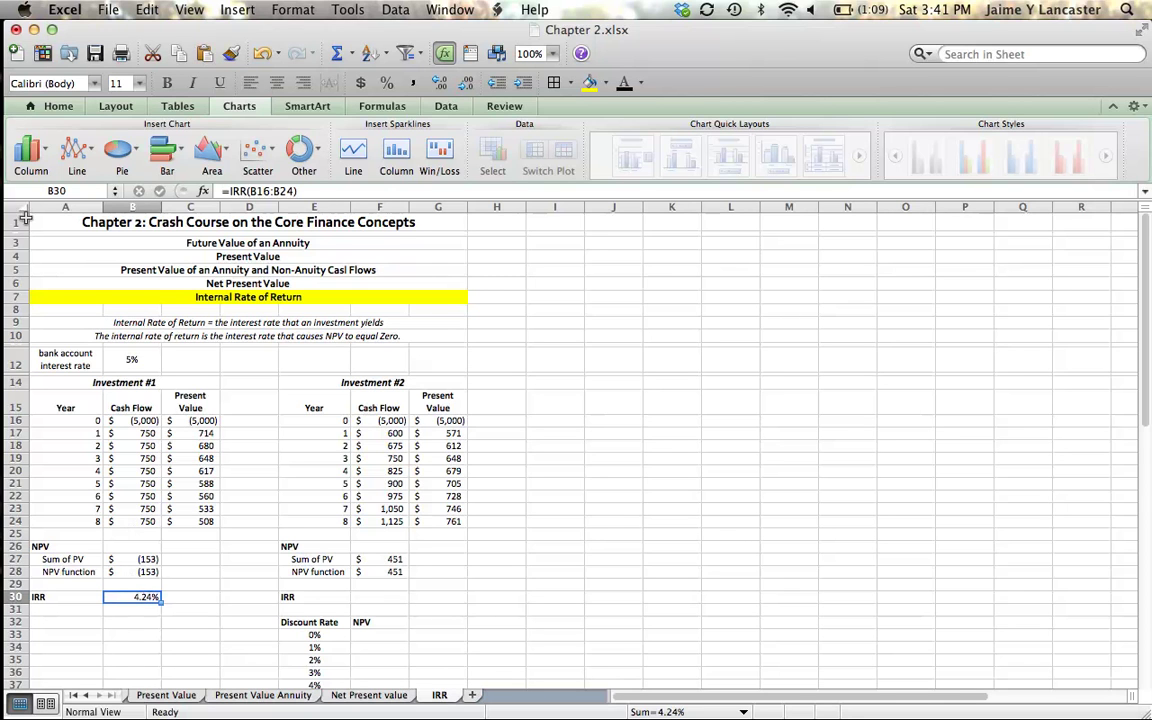
click(48, 106)
click(676, 168)
click(676, 168)
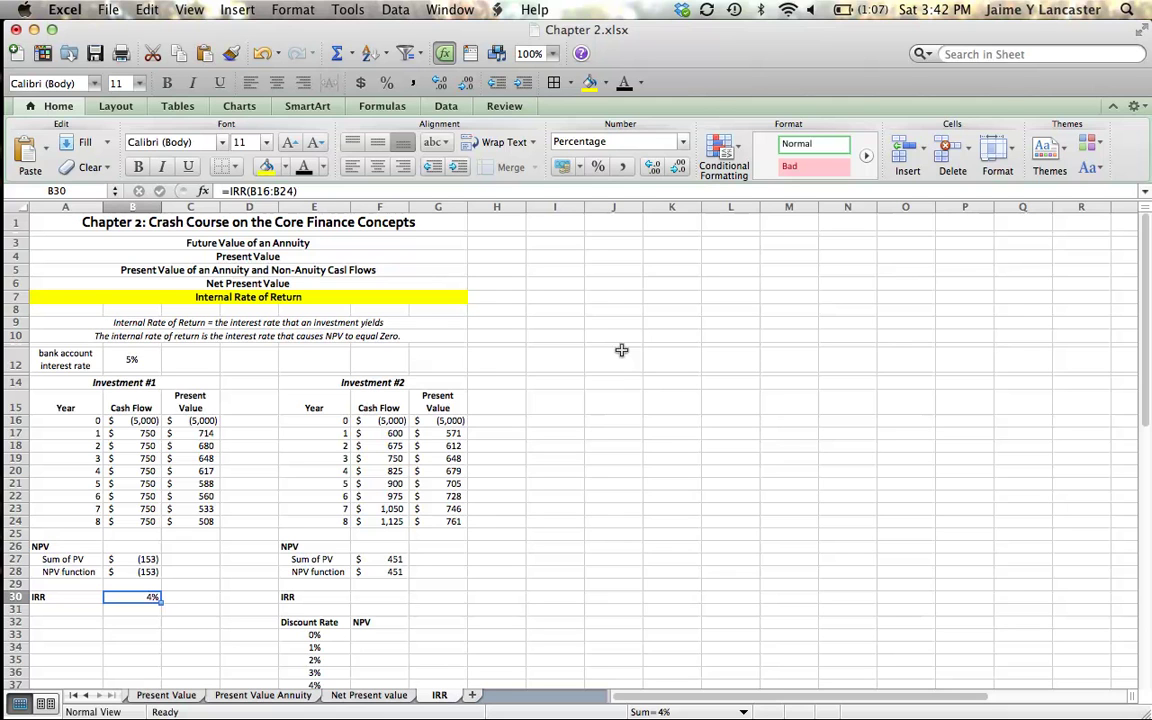
click(653, 166)
click(654, 167)
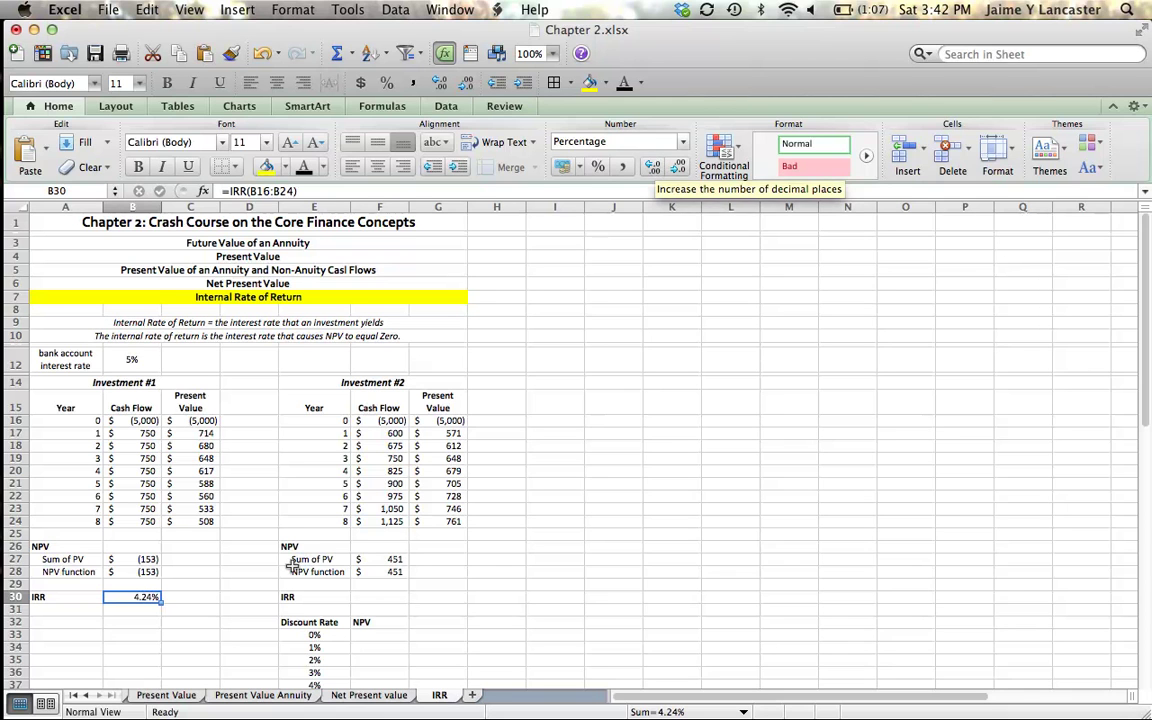
- Calculate the IRR of Investment #2 in F30 with the IRR function over the cash flows F16:F24
click(399, 597)
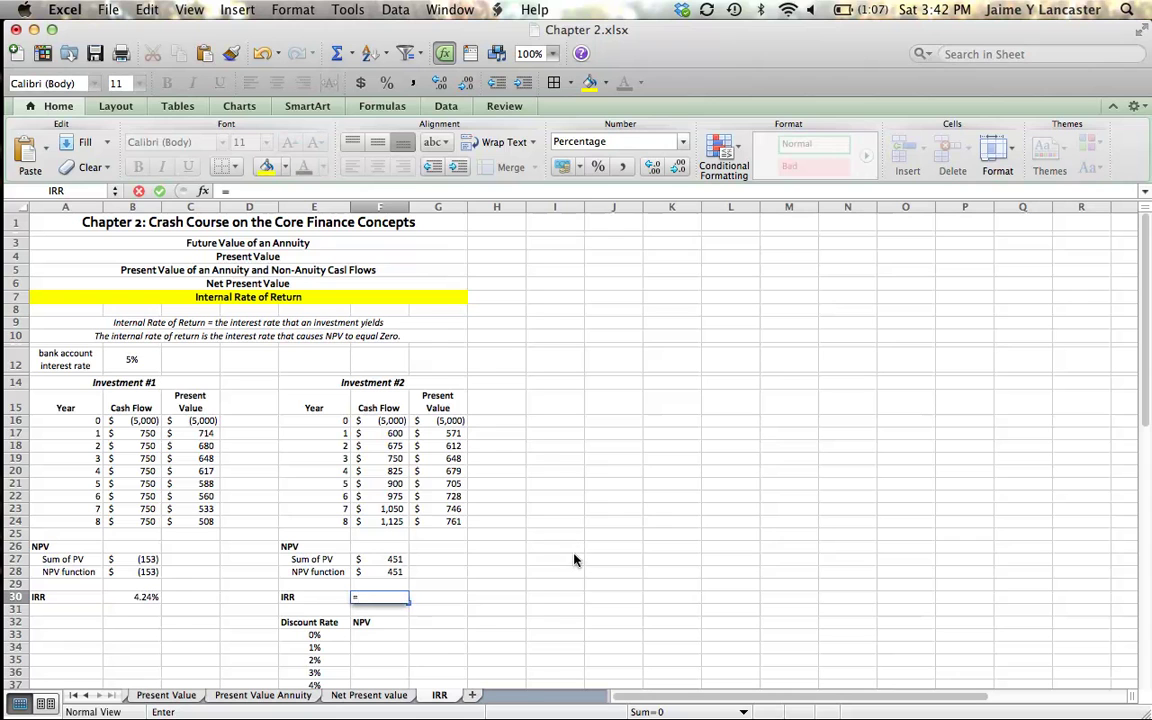
text(=irr)
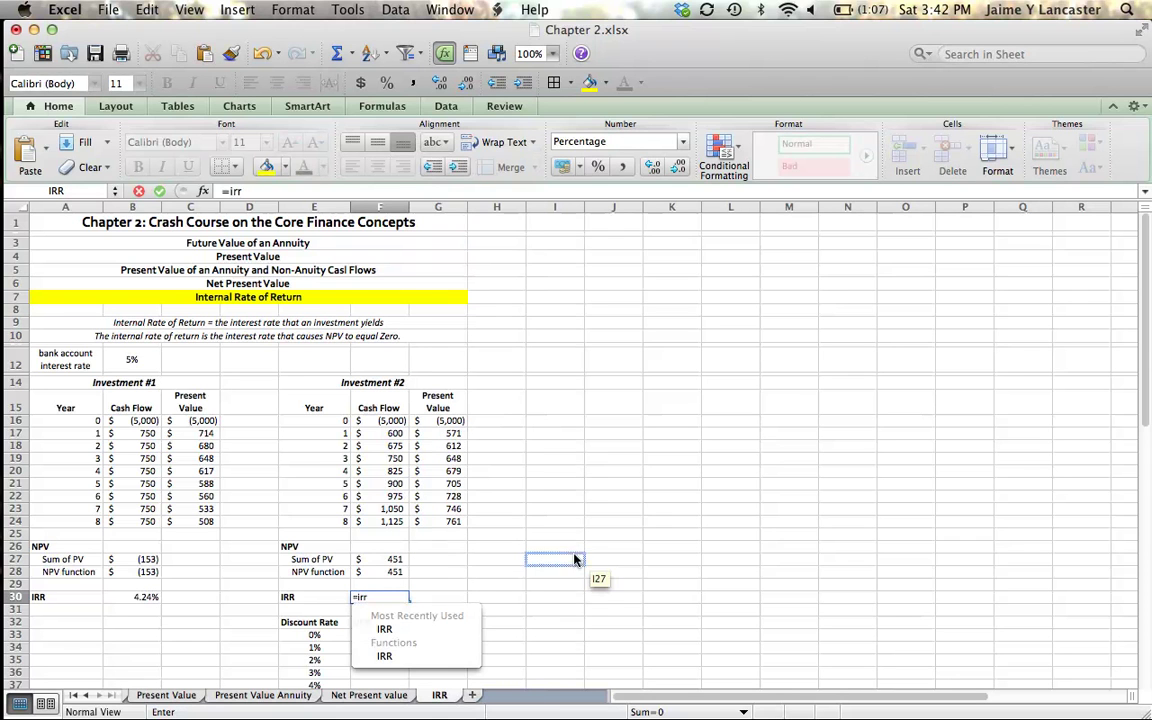
text(()
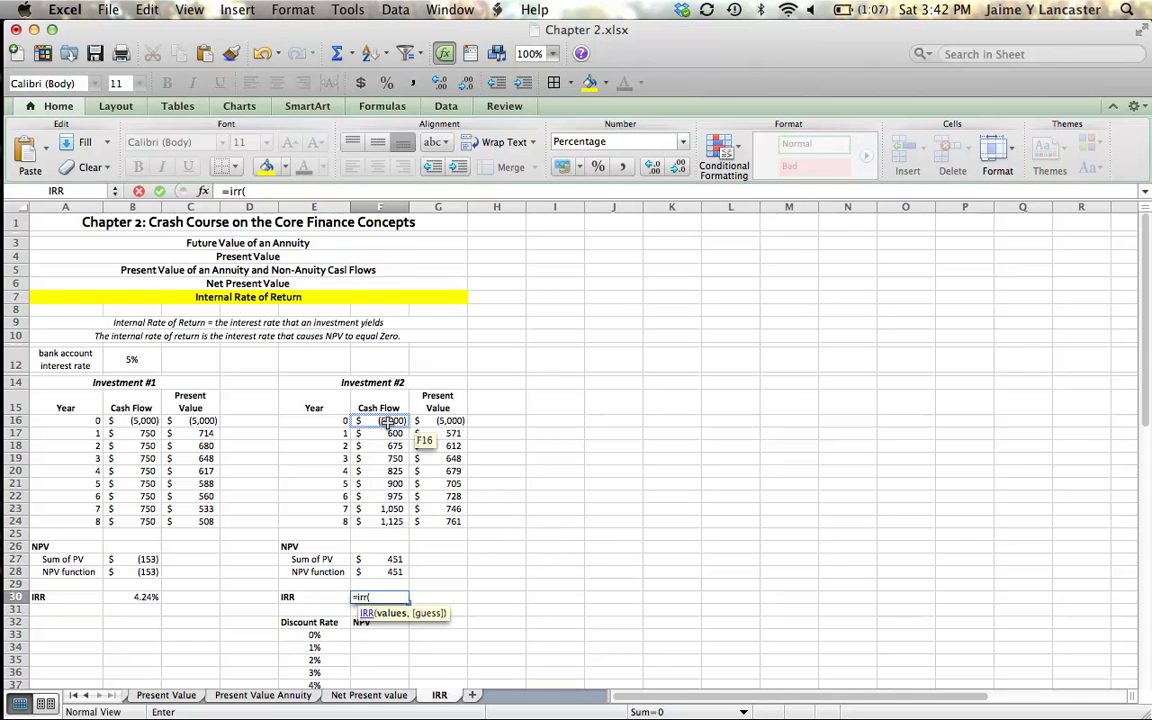
drag(390, 421, 384, 518)
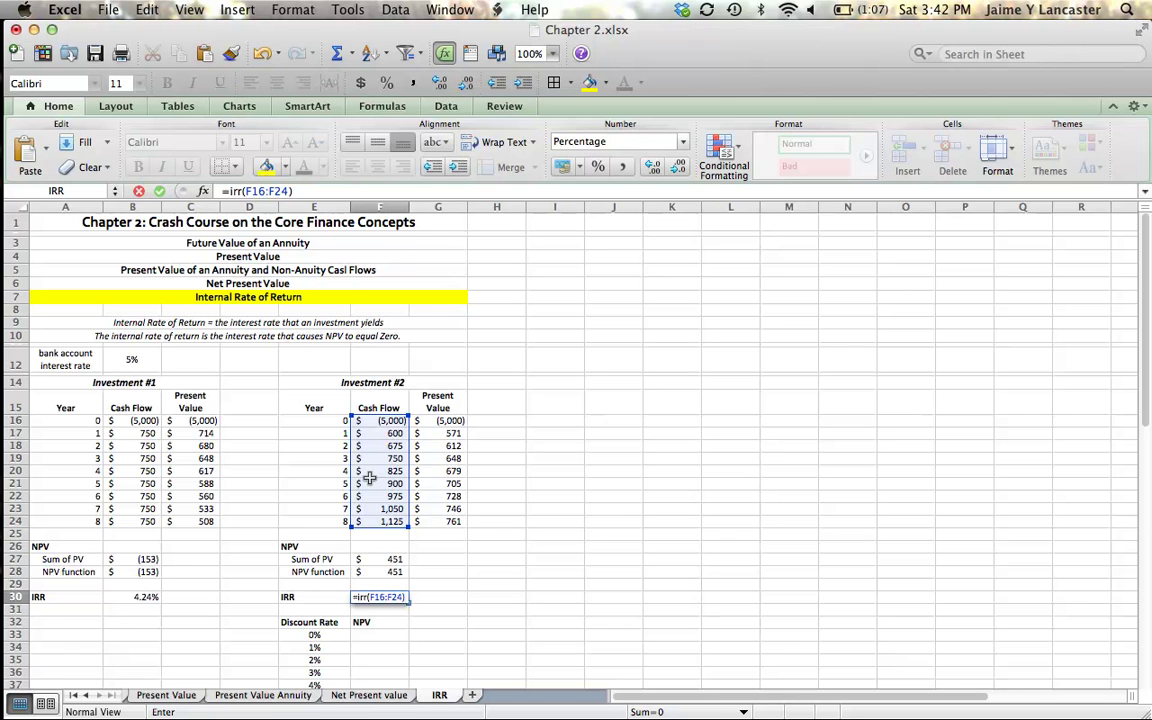
key(Return)
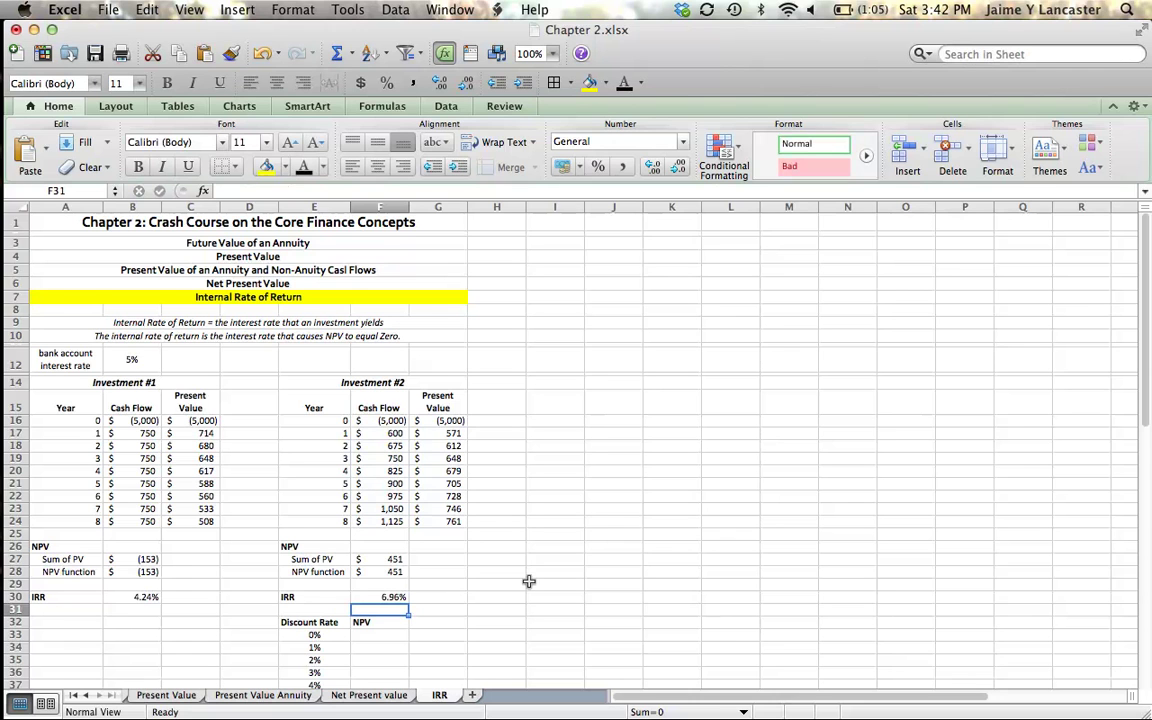
- Highlight both IRR results, in B30 and F30, with a yellow fill
click(388, 597)
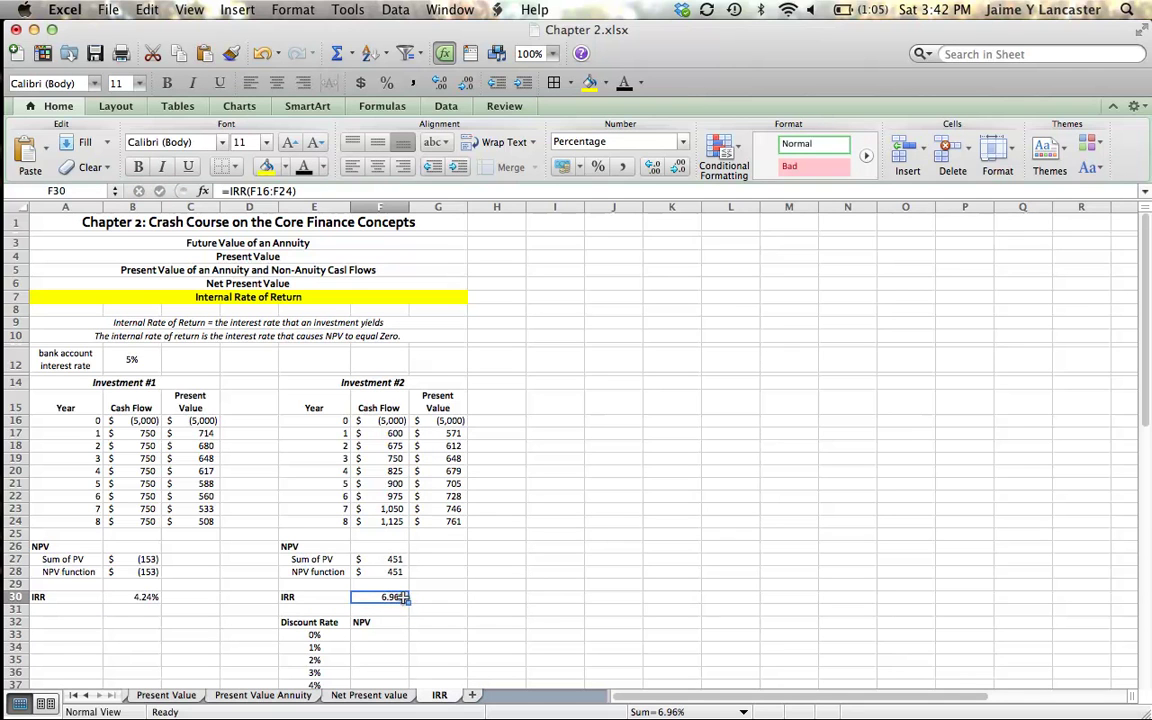
super+click(138, 597)
click(266, 166)
click(769, 440)
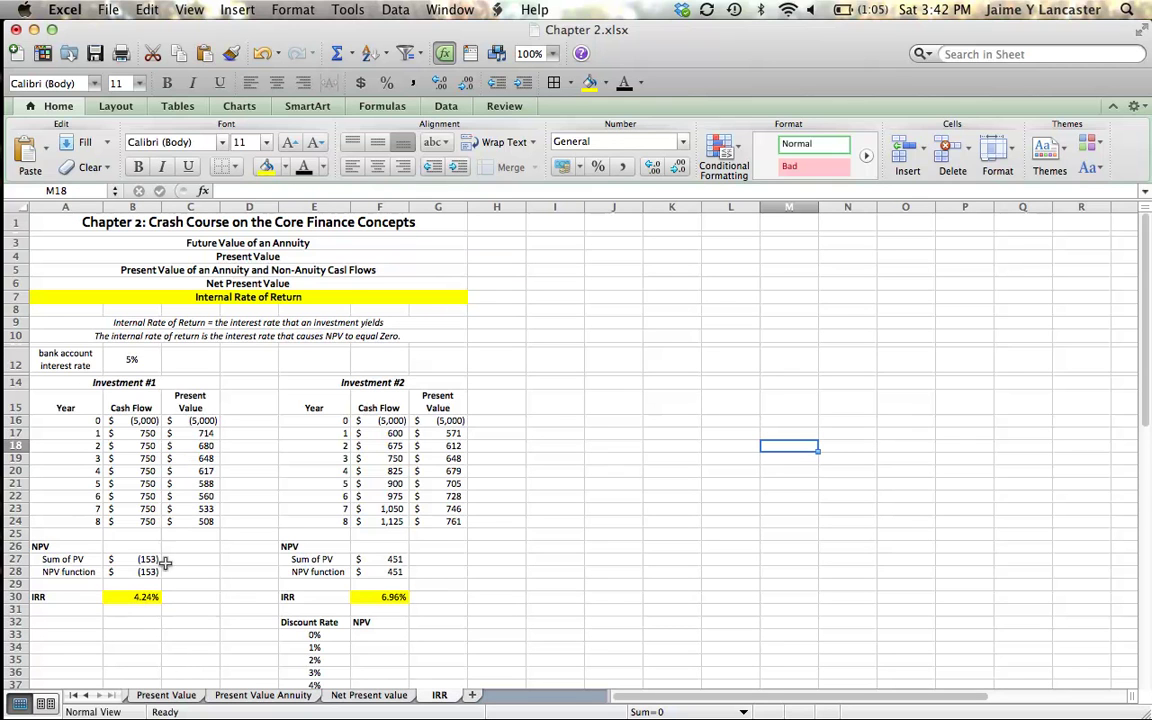
- Compare each investment's NPV and IRR with the bank account interest rate in B12
click(146, 597)
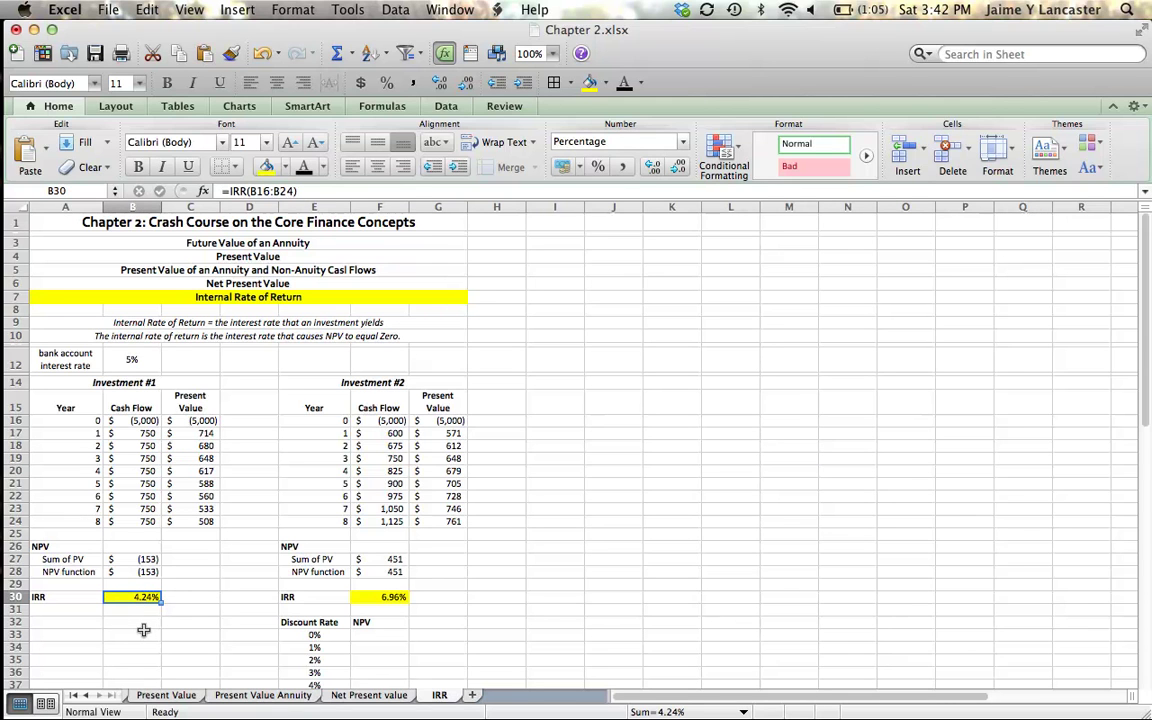
click(140, 559)
click(143, 571)
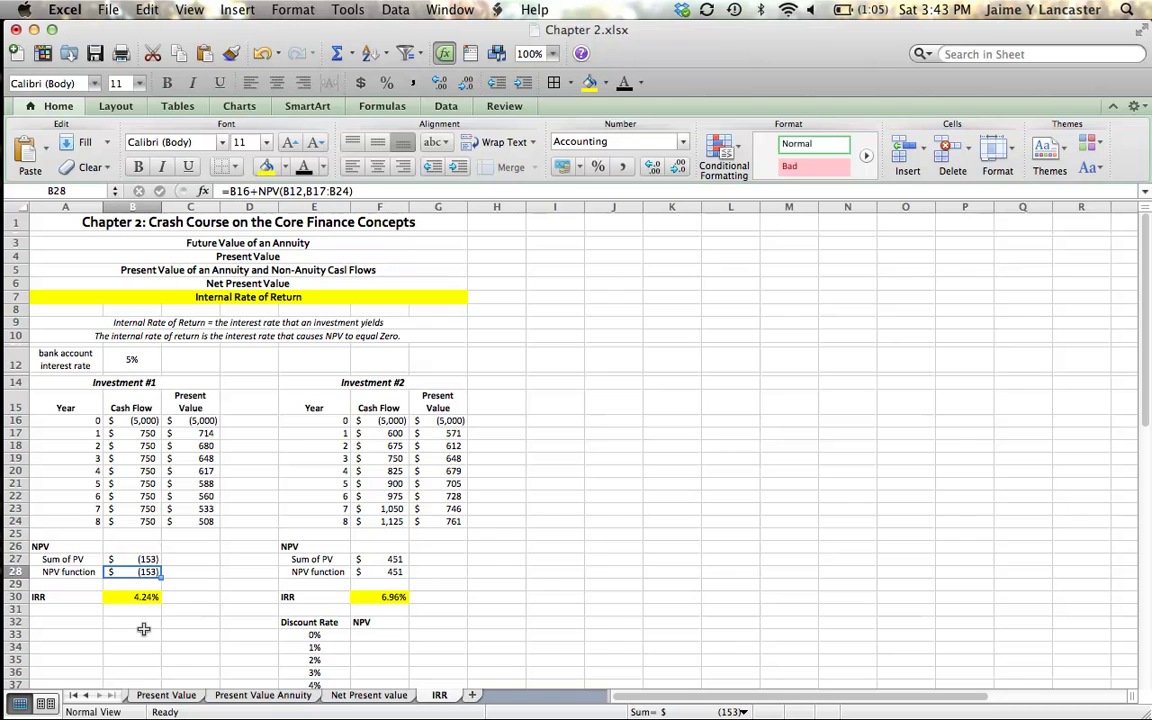
click(133, 360)
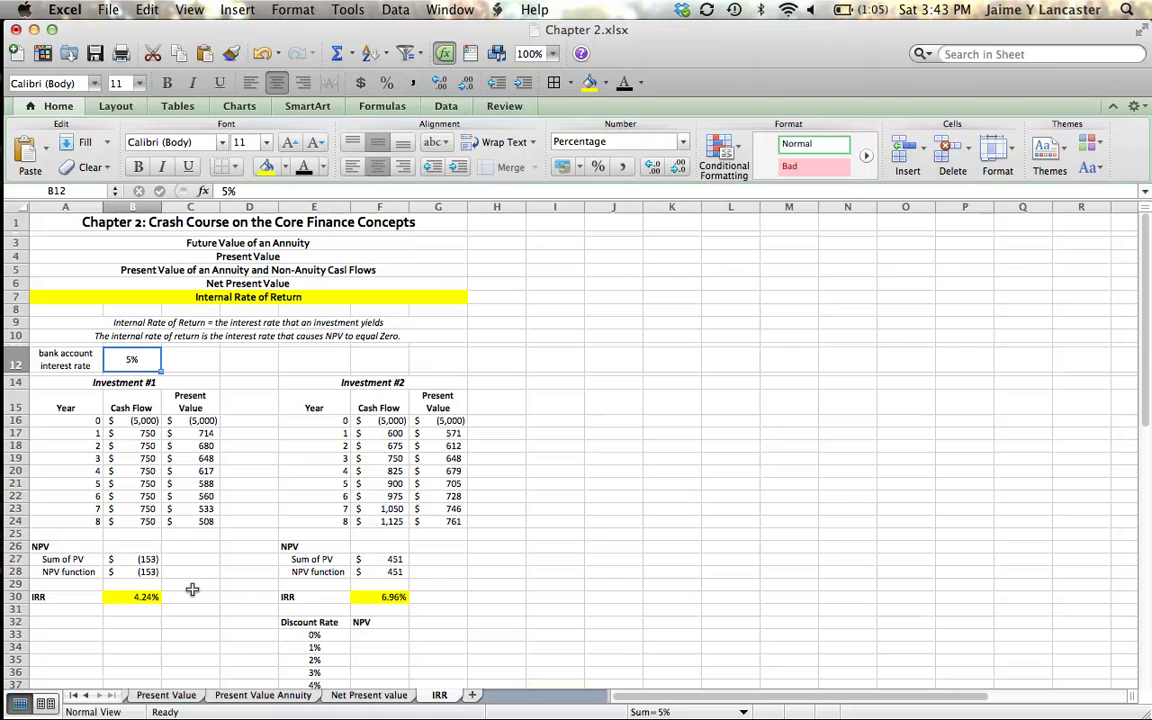
click(142, 597)
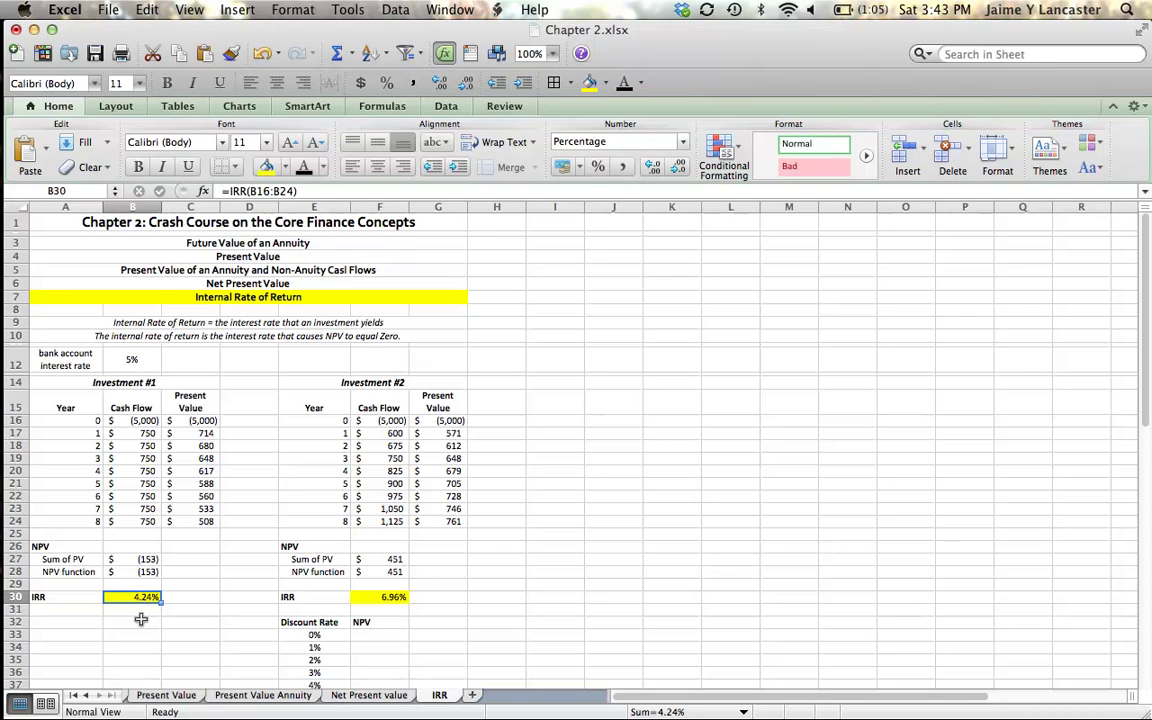
click(391, 559)
click(391, 571)
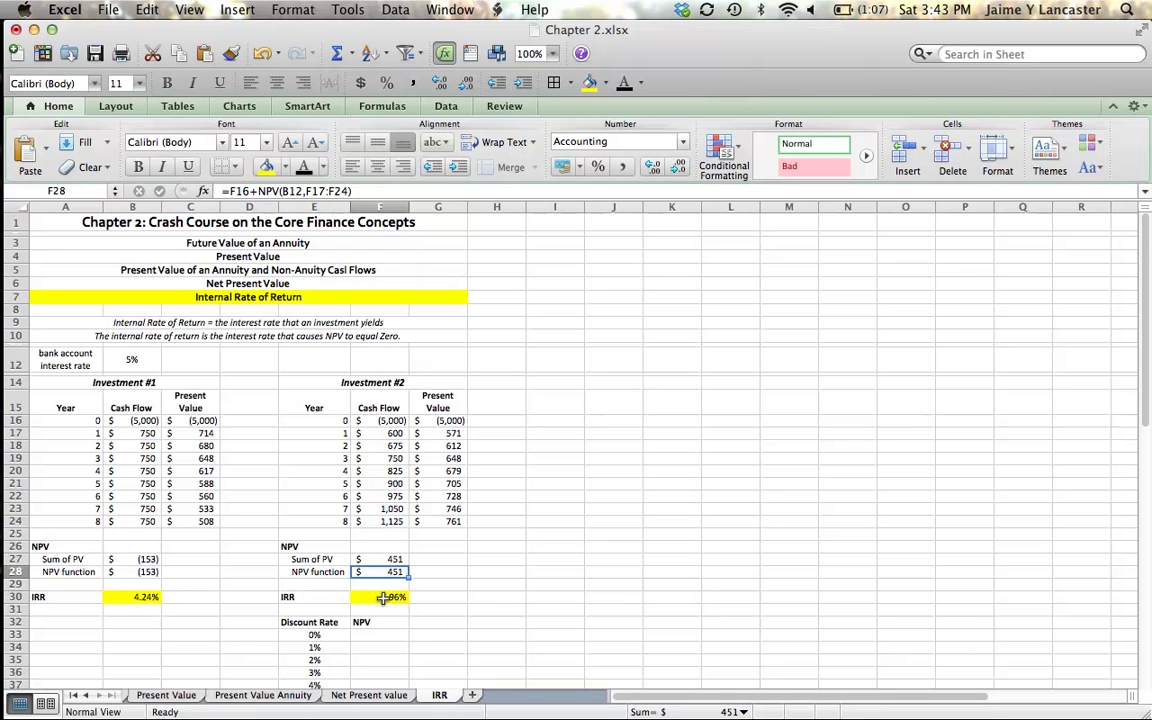
click(383, 597)
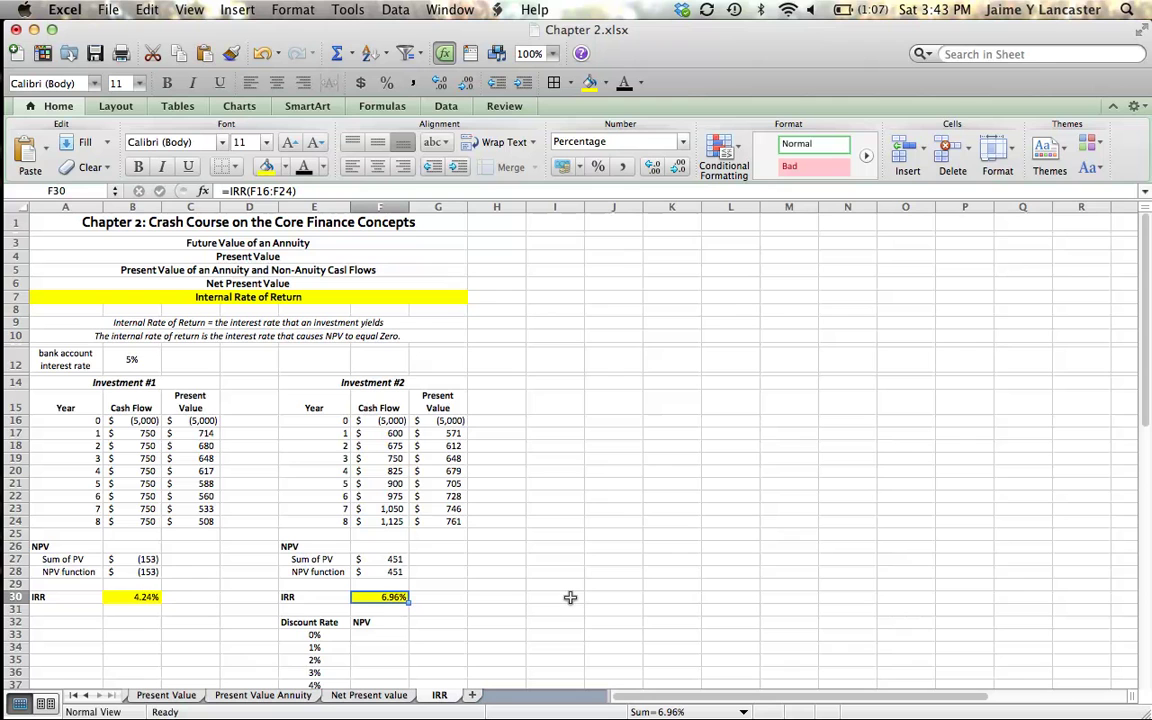
- Review the bank account interest rate, the Discount Rate and NPV table for Investment #2, and the Sum of PV formula in F27
click(121, 359)
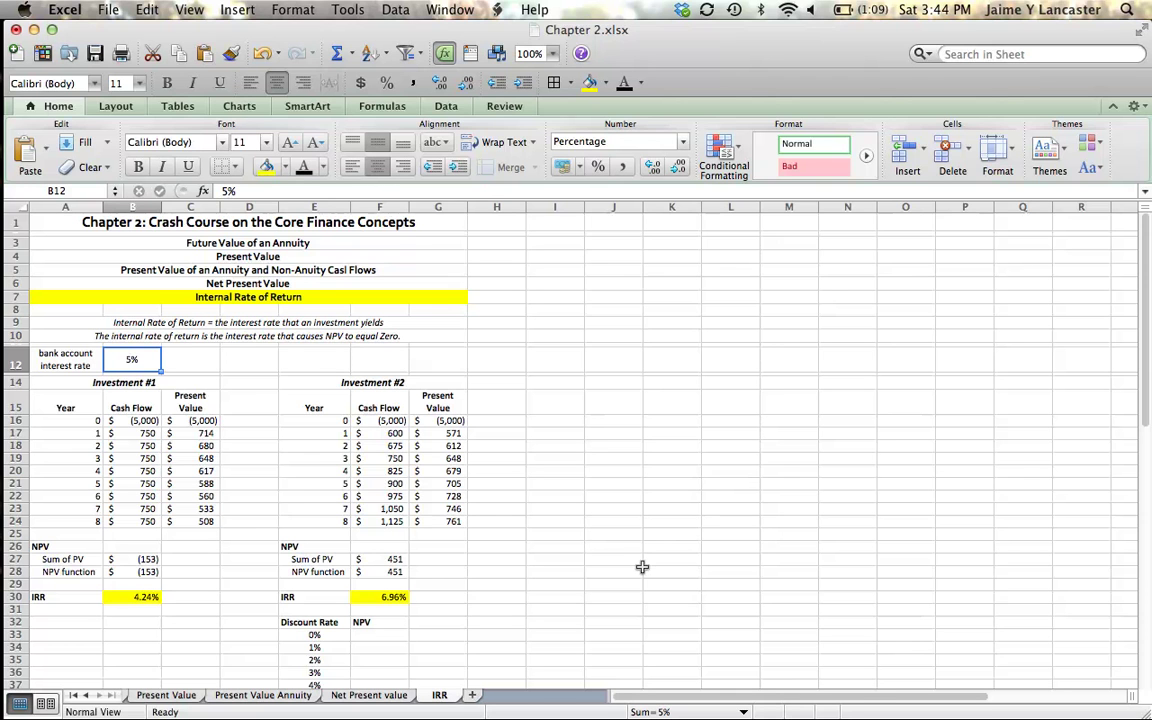
scroll(642, 567, down, 8)
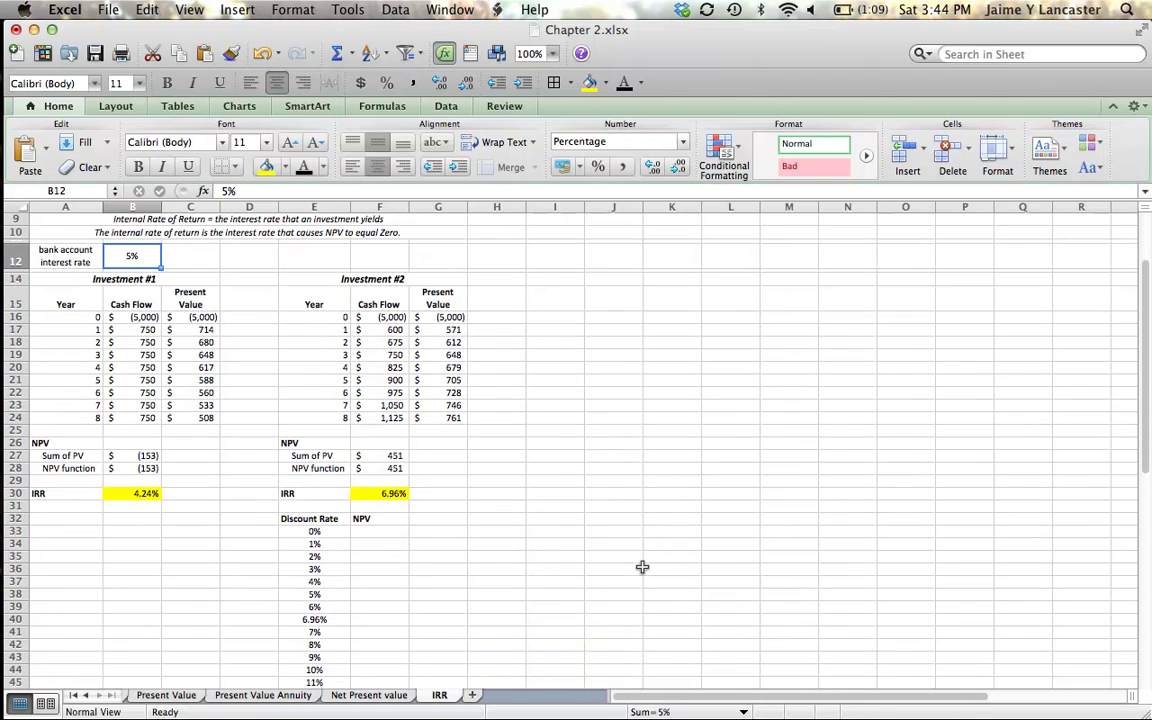
scroll(642, 567, down, 2)
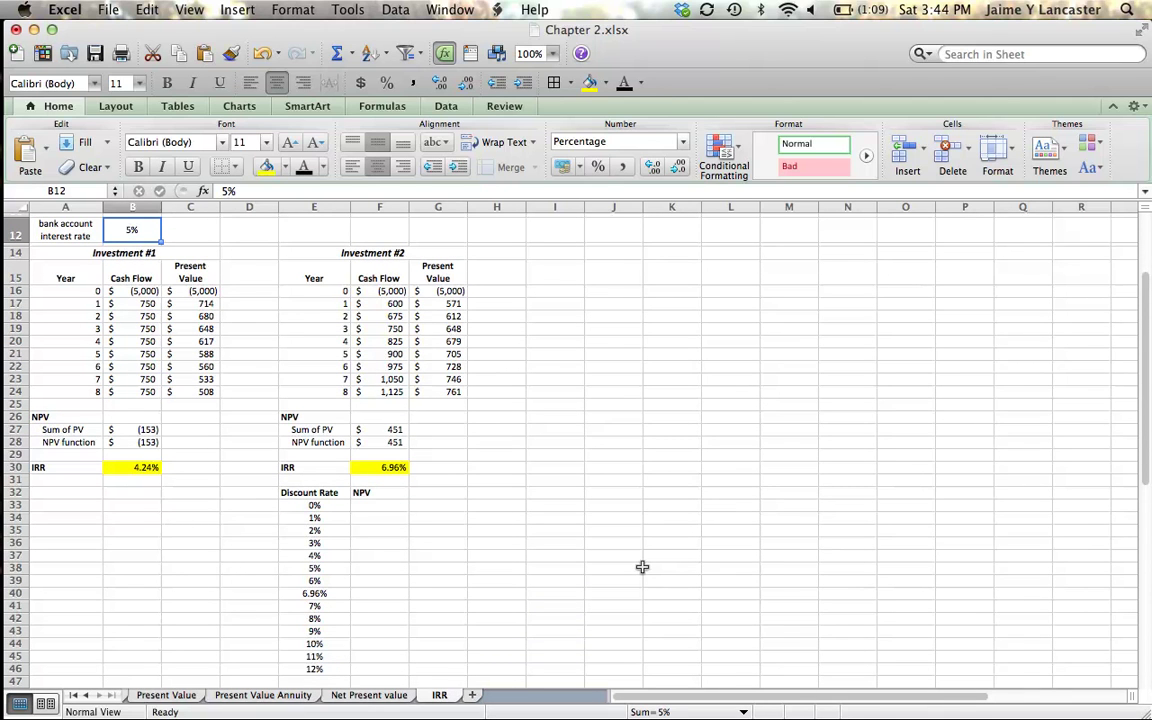
click(385, 430)
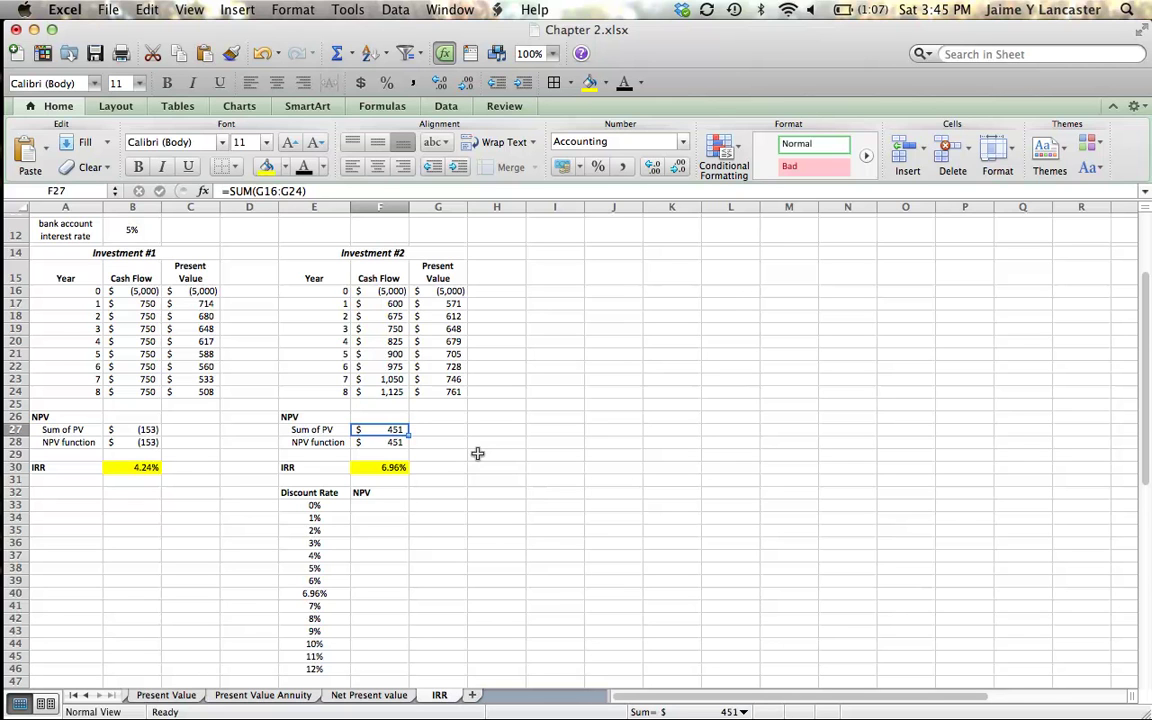
- Calculate Investment #2's NPV at the 0% discount rate in F33 with =$F$16+NPV(E33,$F$17:$F$24)
click(379, 506)
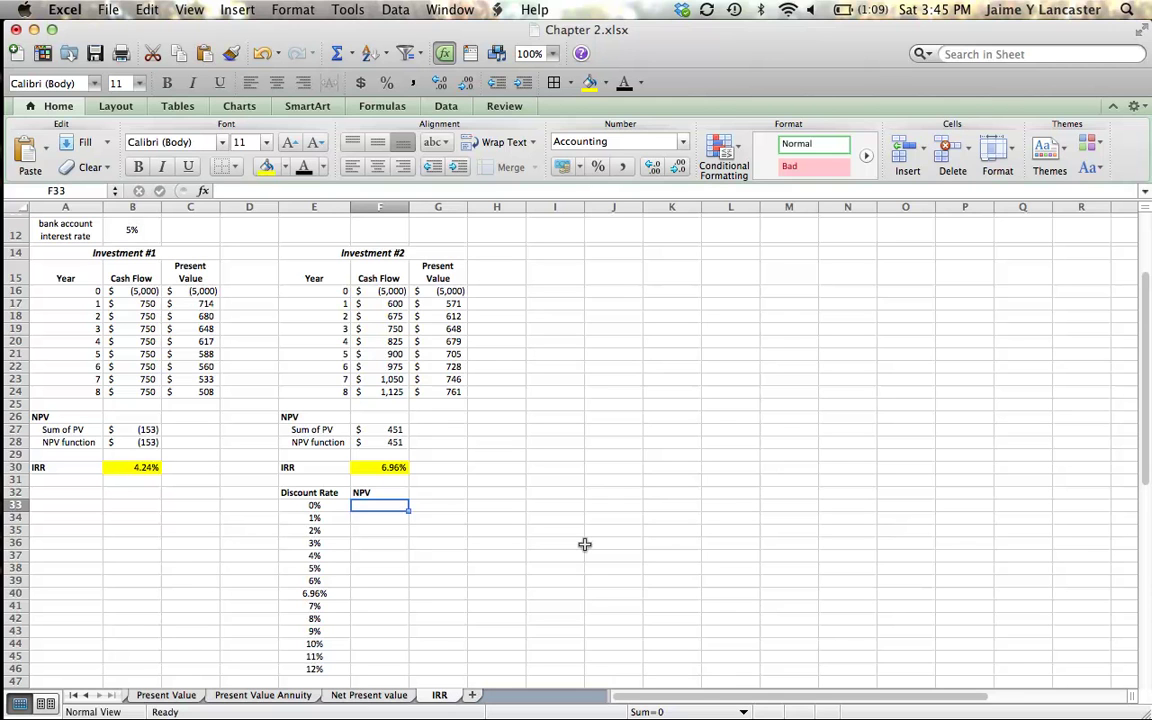
text(=)
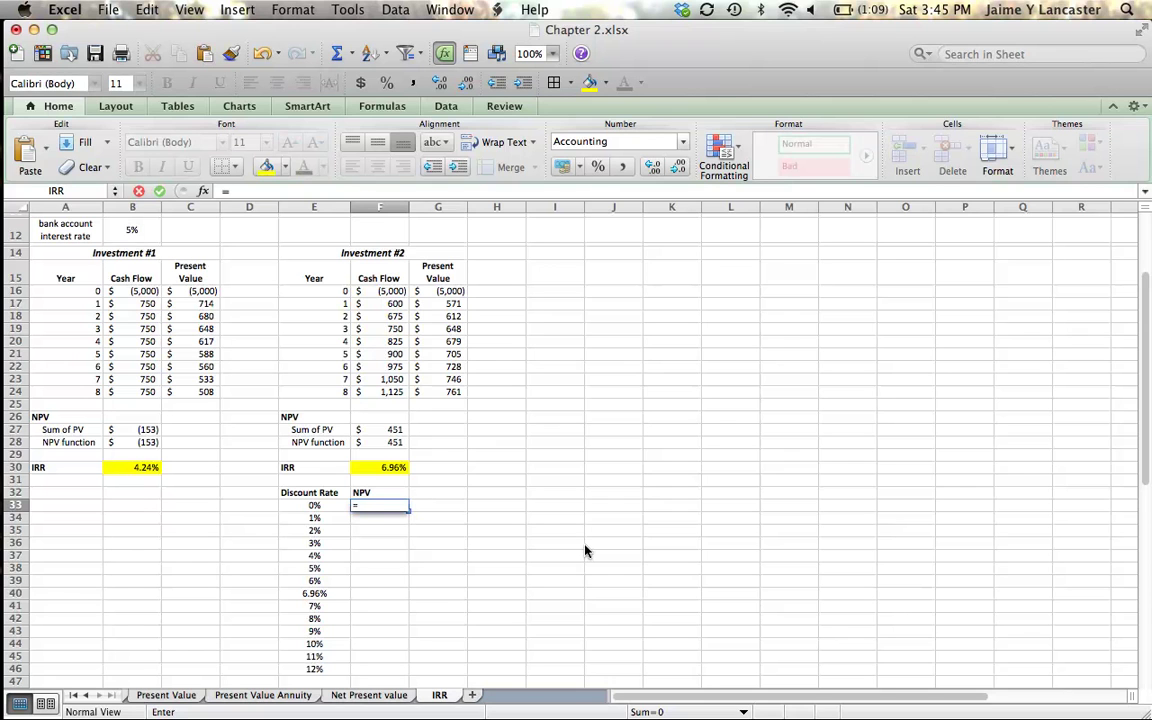
click(381, 293)
key(super+t)
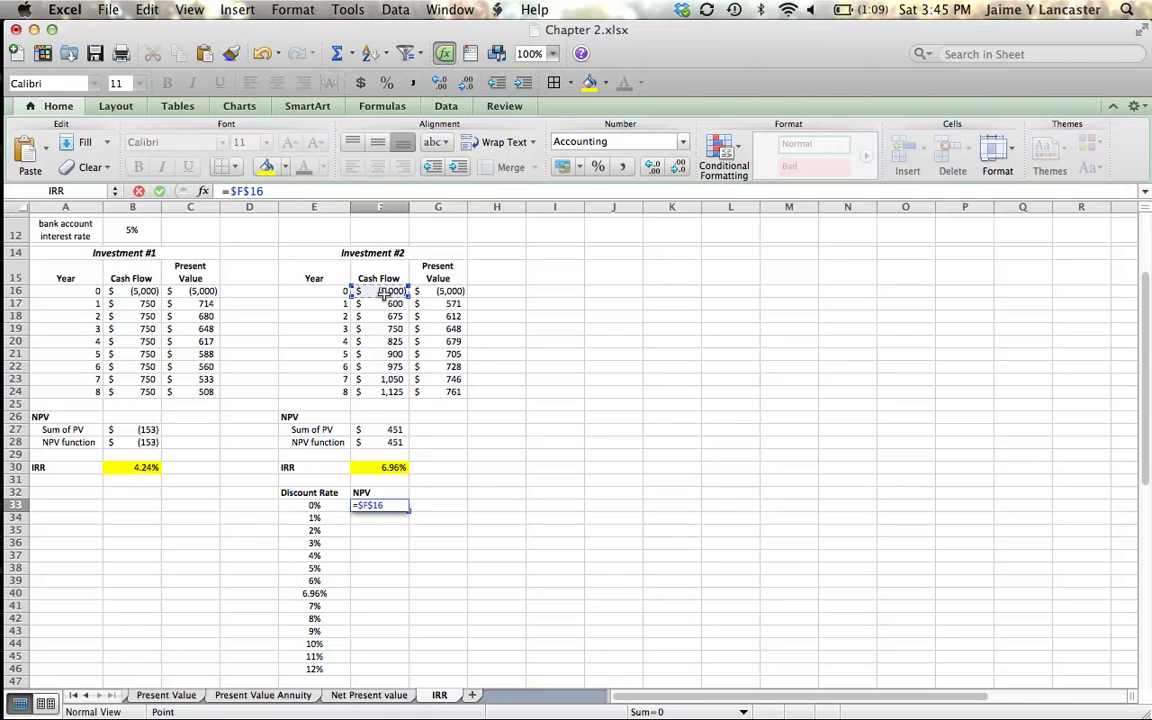
text(+npv()
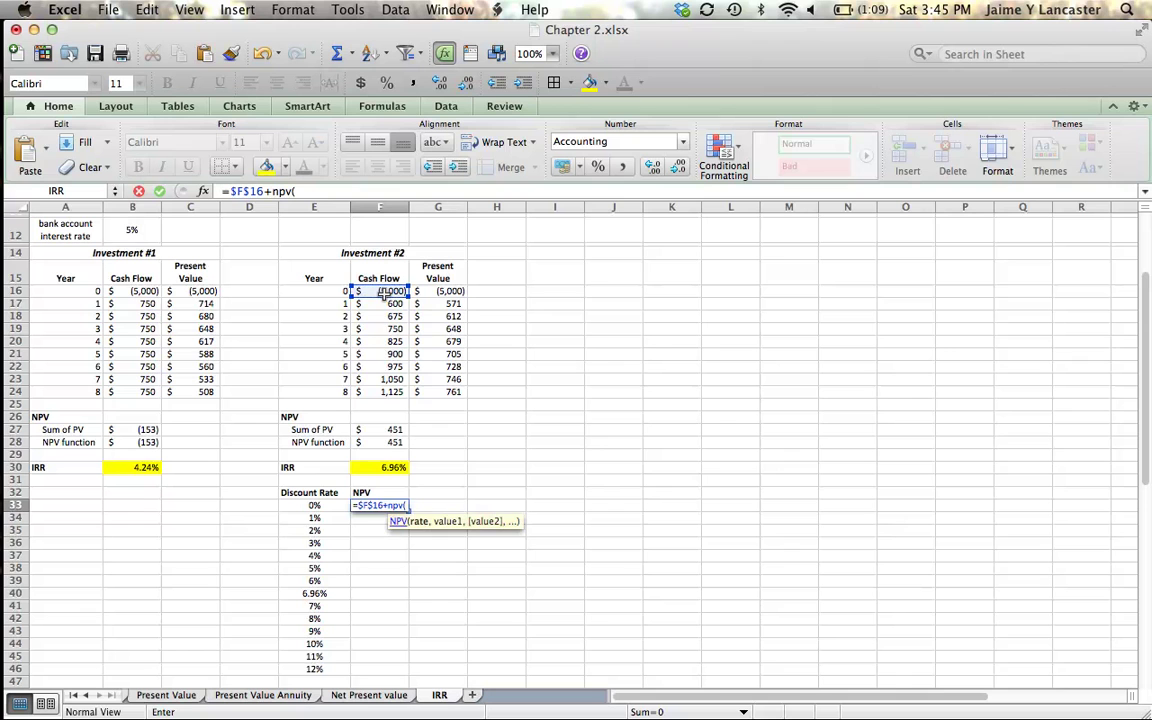
click(307, 507)
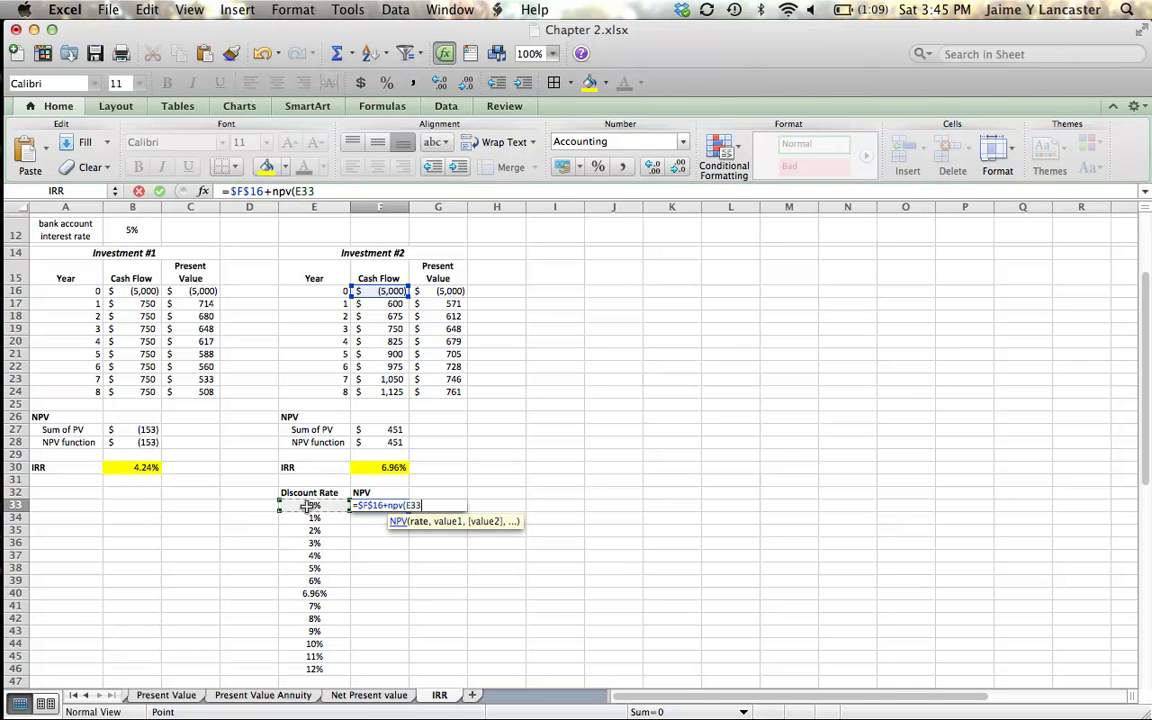
text(,)
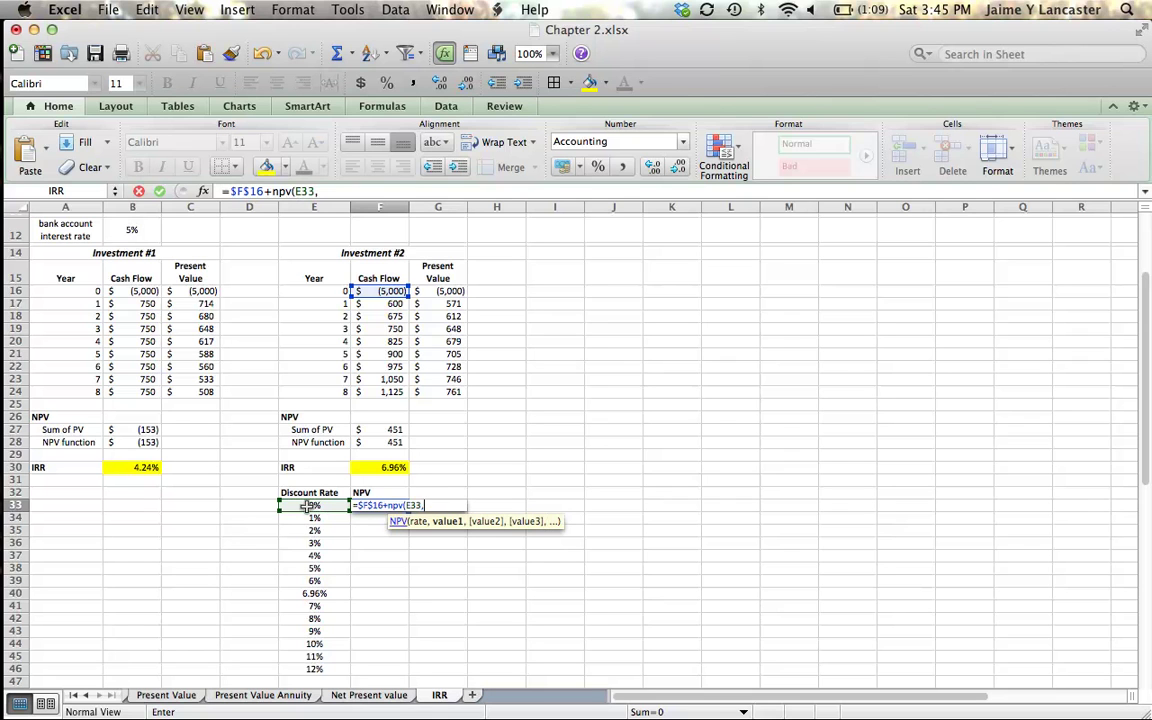
click(384, 304)
drag(384, 304, 379, 389)
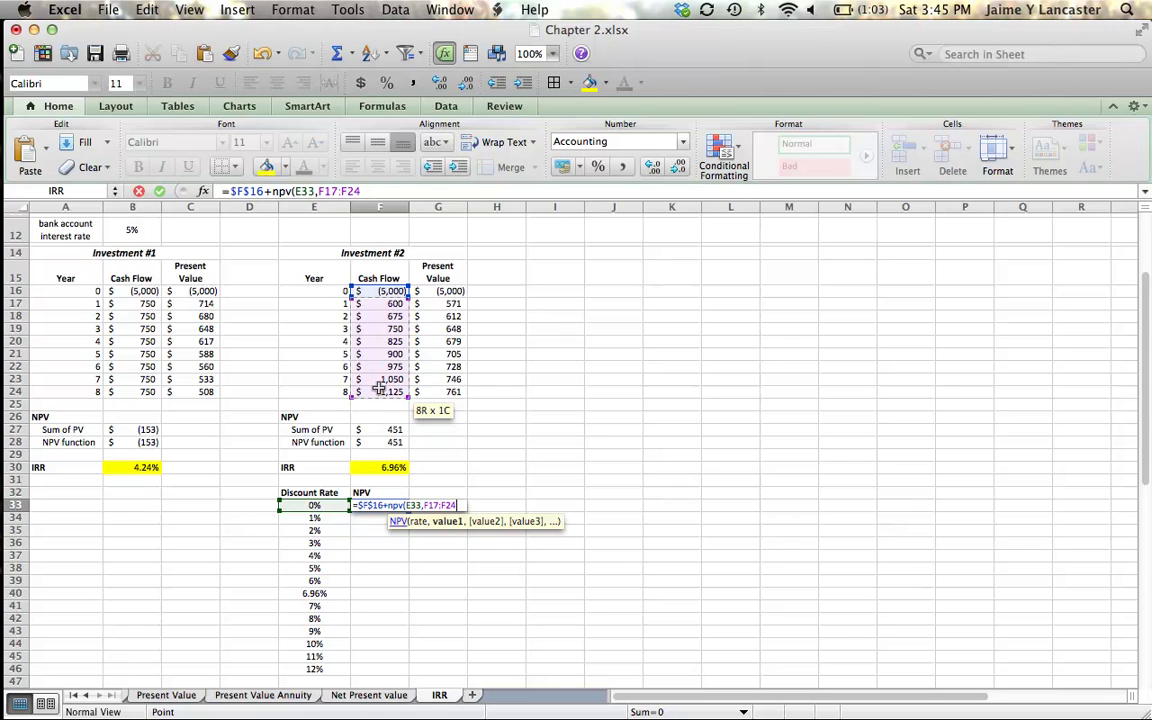
key(super+t)
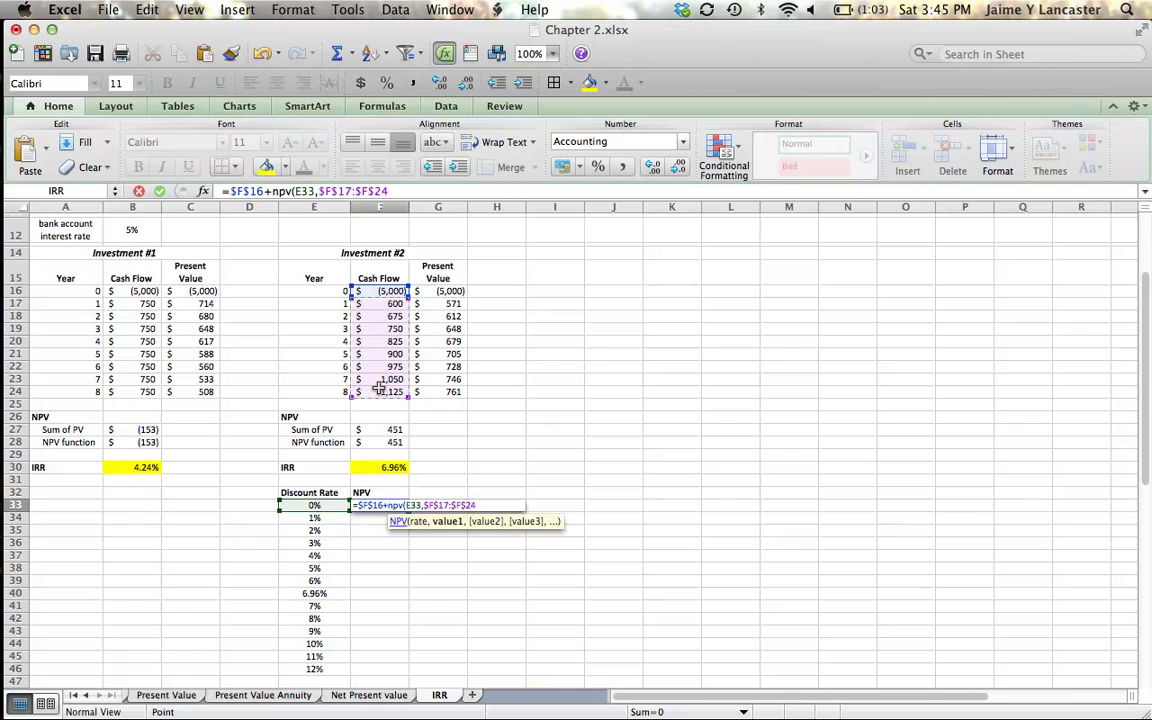
text())
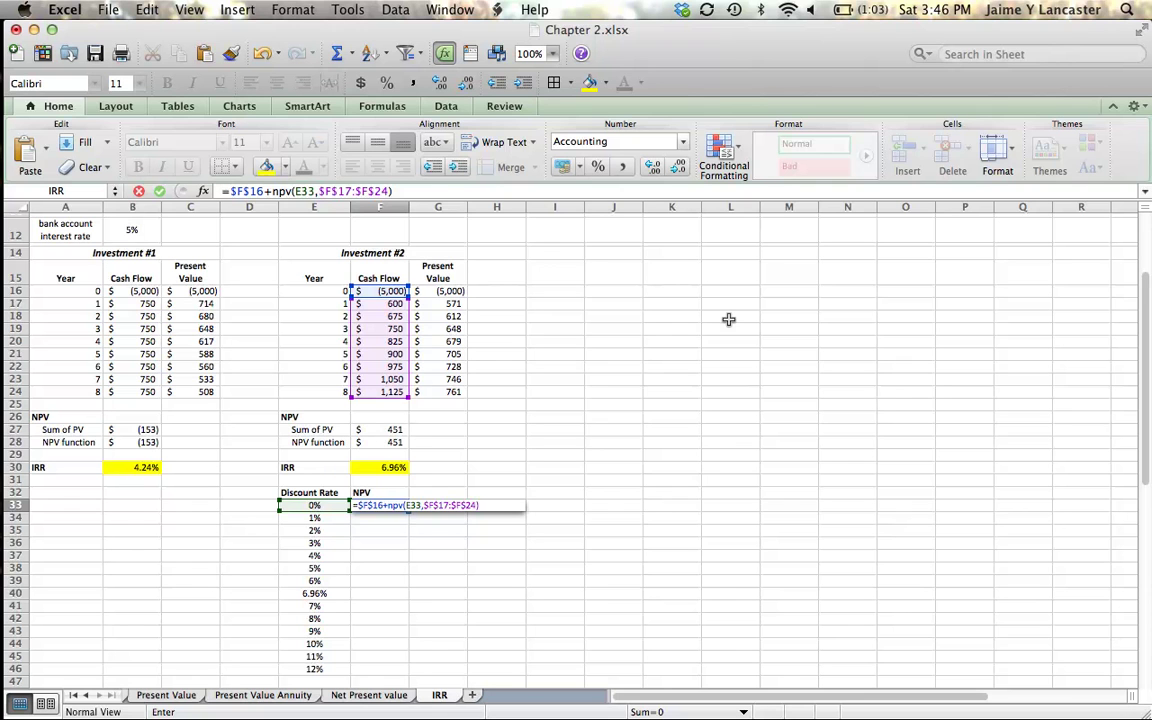
key(Return)
- Fill the NPV formula from F33 down to F46 for all the listed discount rates
click(403, 505)
double_click(409, 509)
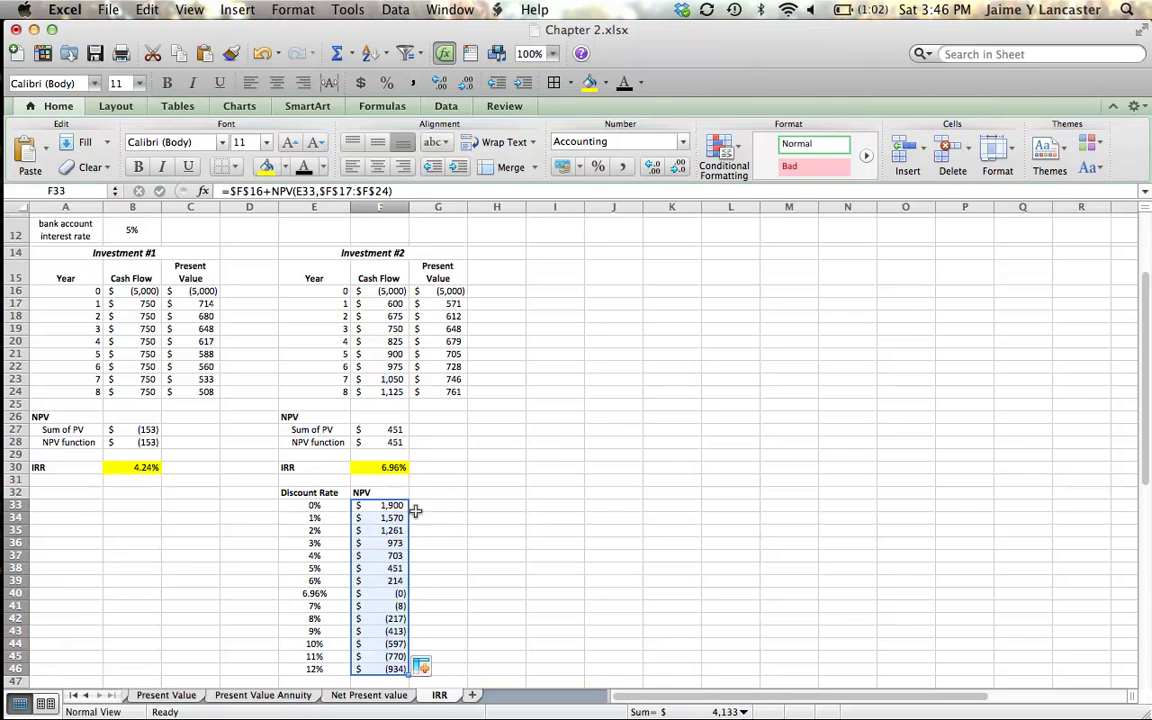
click(621, 559)
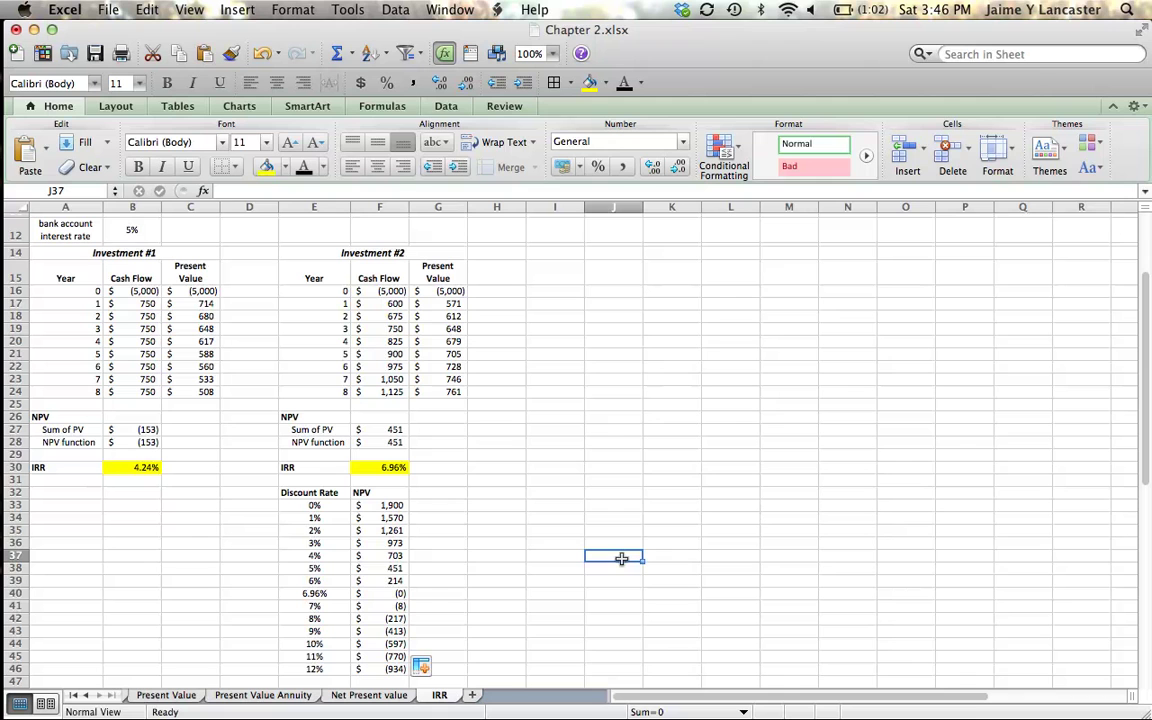
- Review the discount rates in E33, E46 and E40 and compare them with Investment #2's IRR formula in F30
click(315, 506)
click(316, 668)
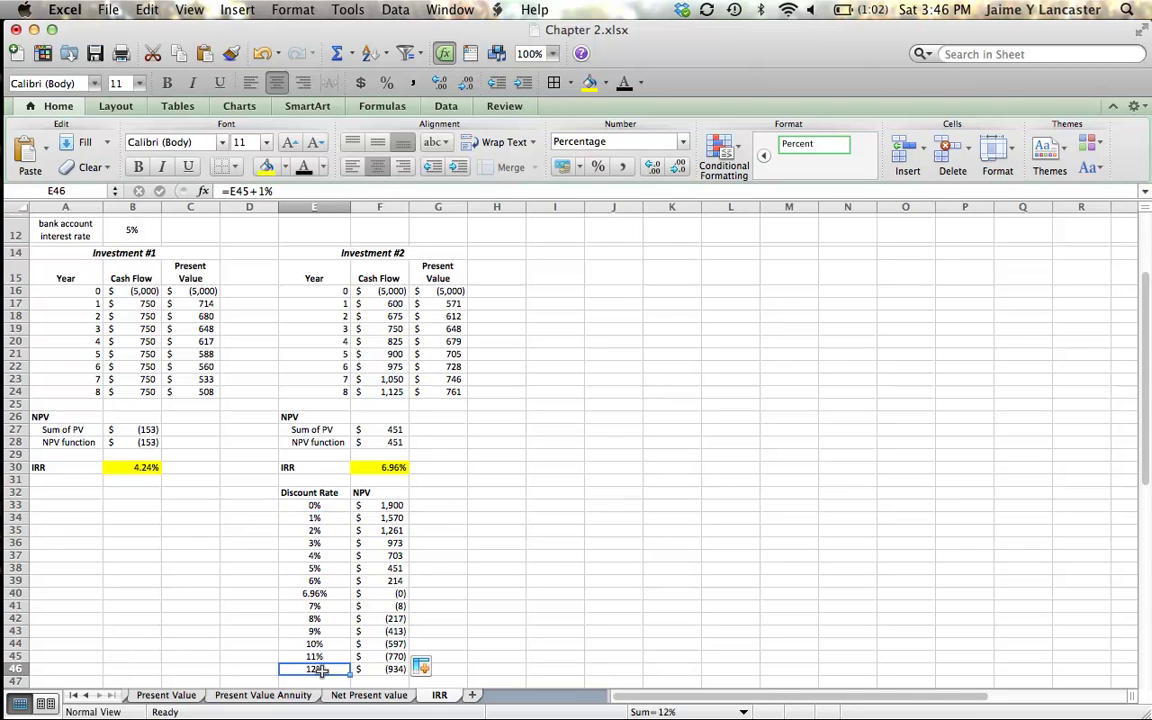
click(316, 592)
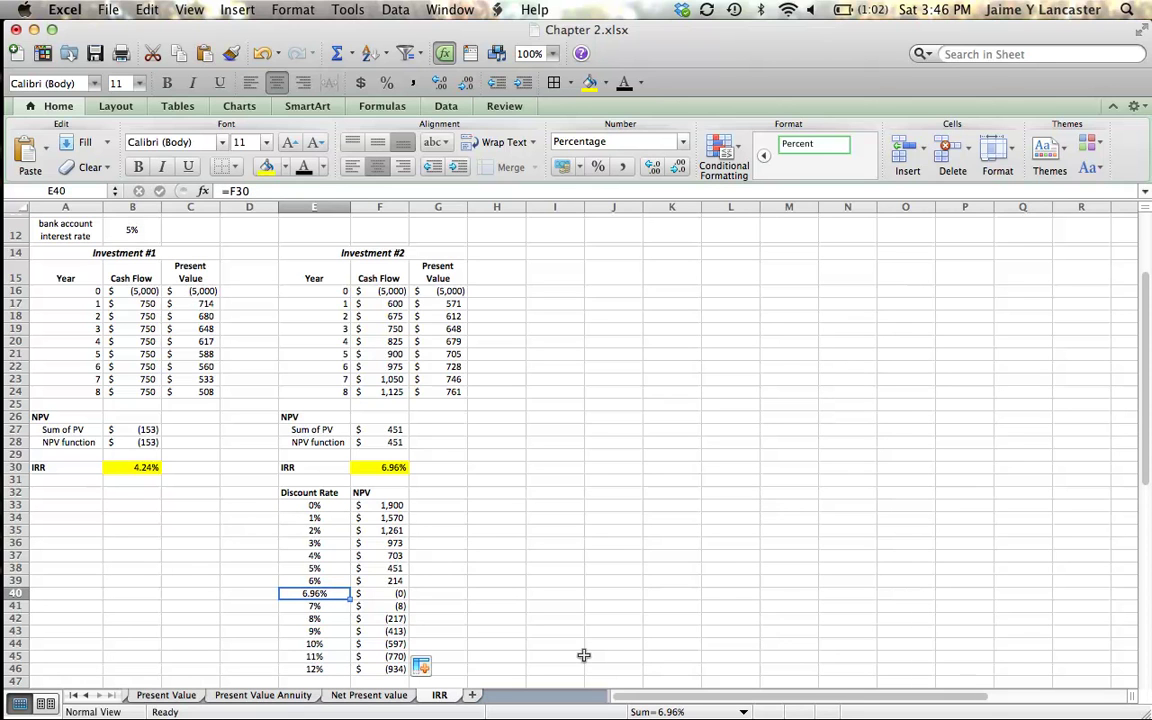
click(385, 467)
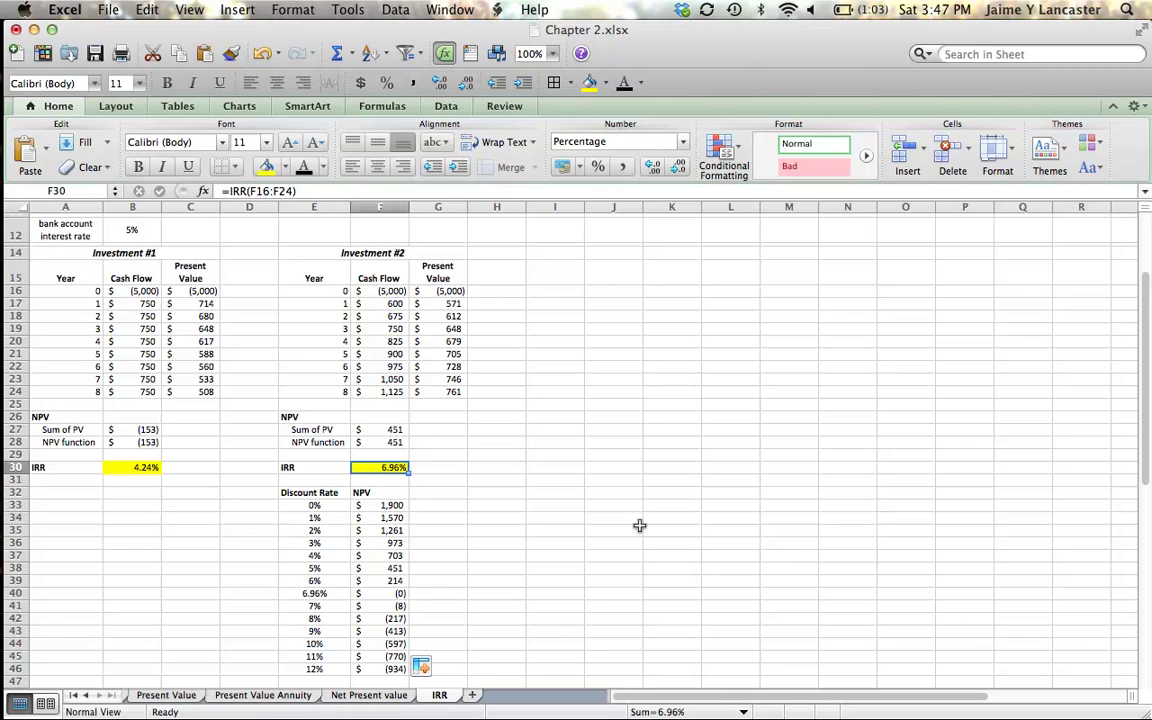
- Insert a Smooth Lined Scatter chart of the discount rates and NPVs in E33:F46 and place it beside the table
click(309, 516)
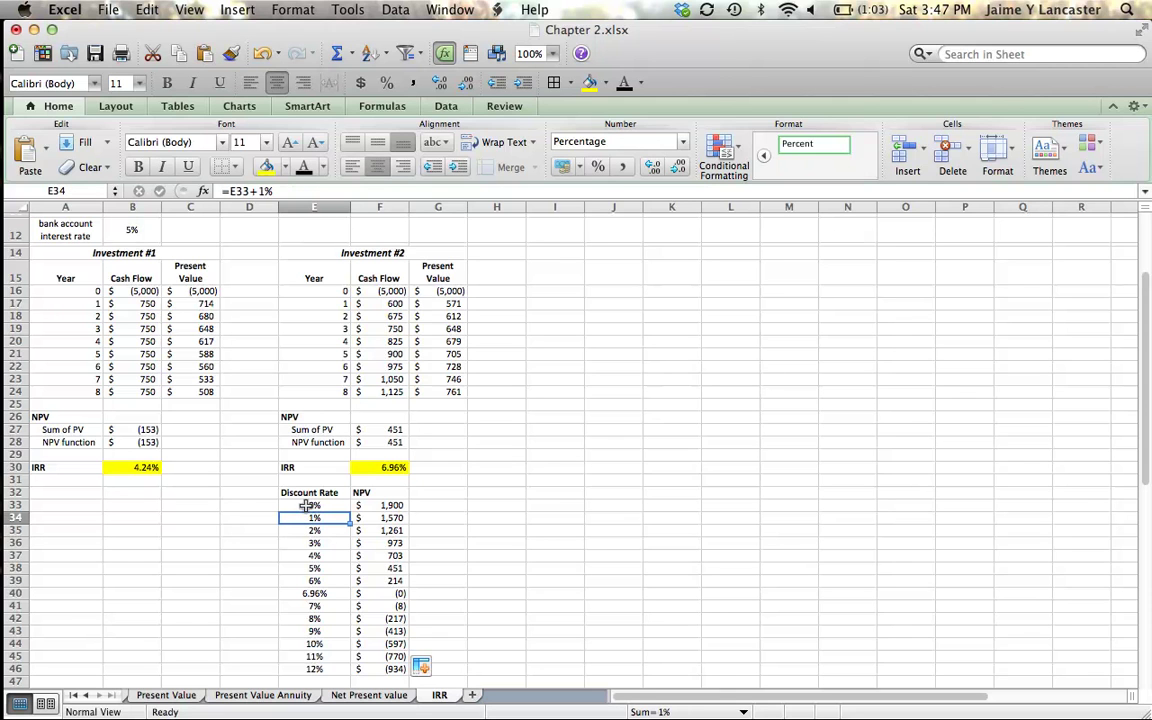
drag(307, 506, 386, 668)
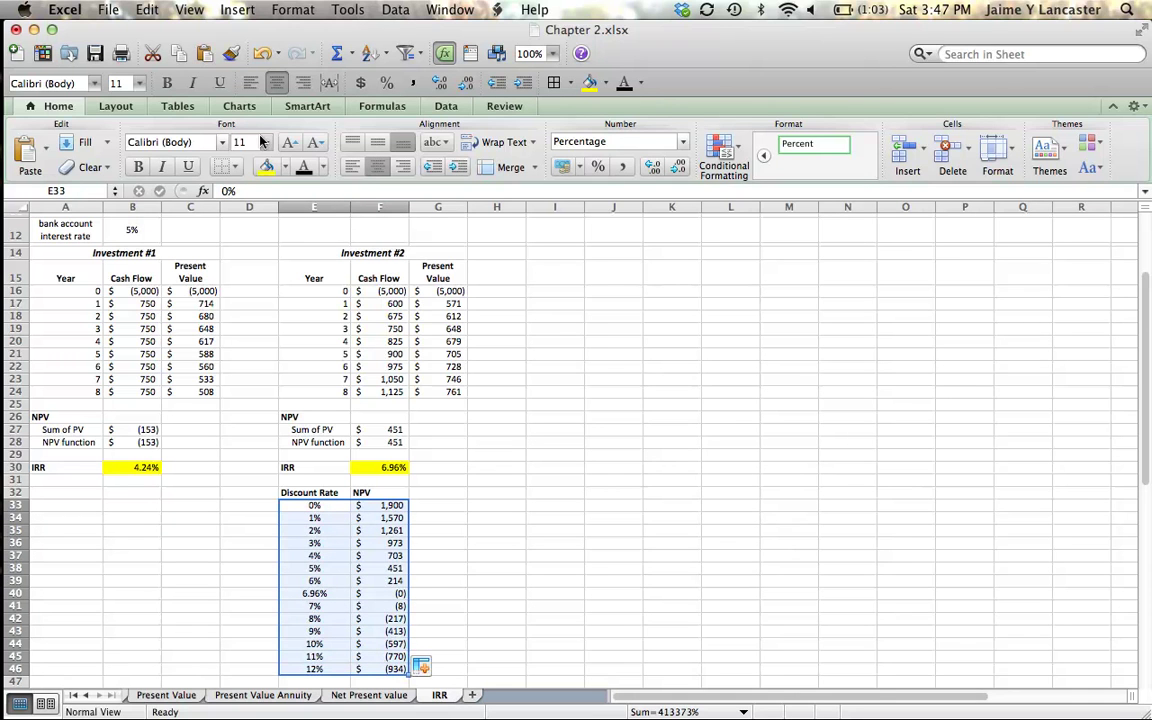
click(246, 107)
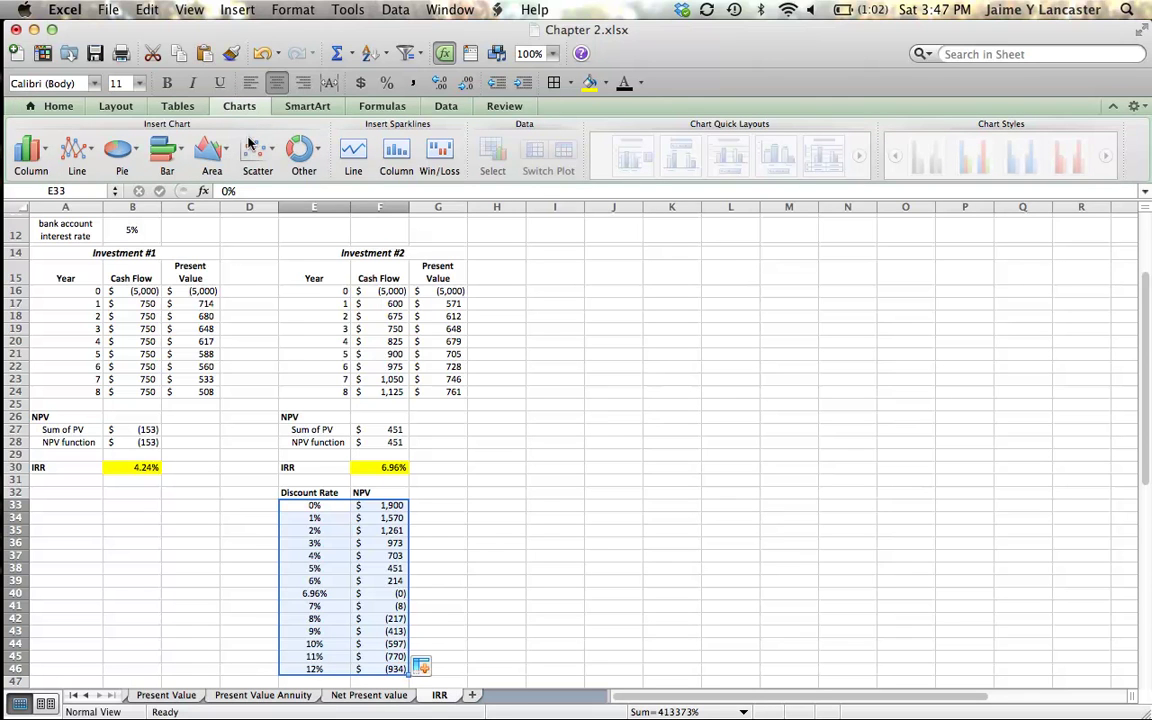
click(254, 152)
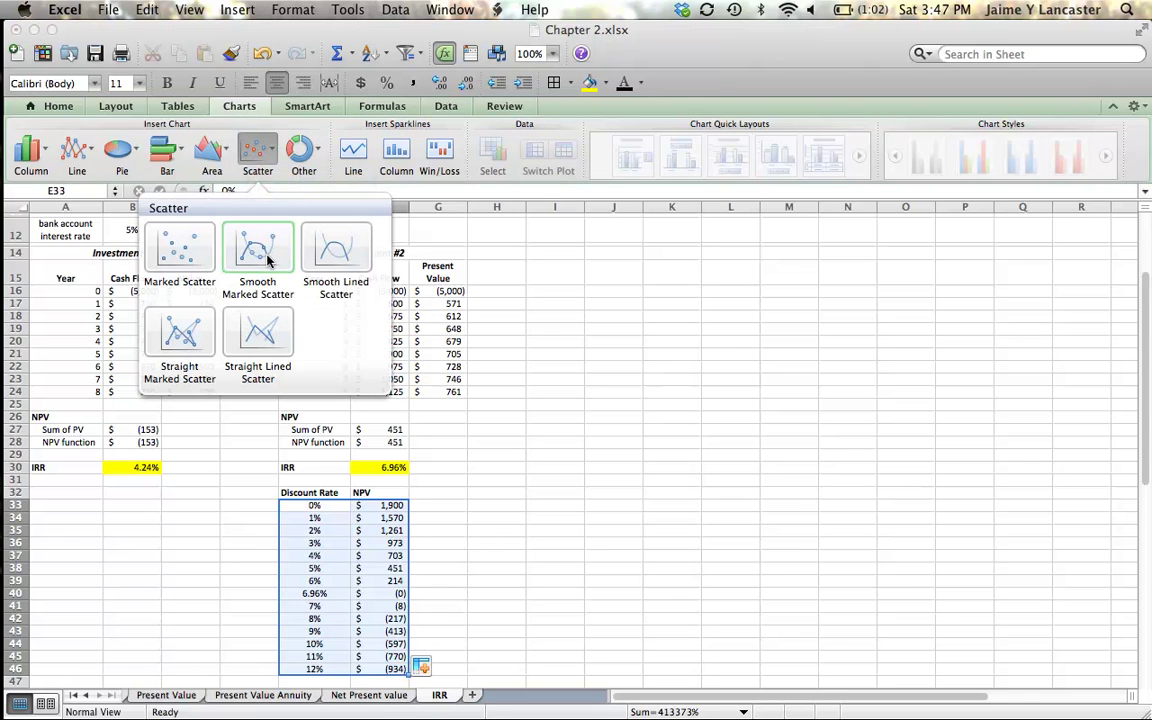
click(344, 258)
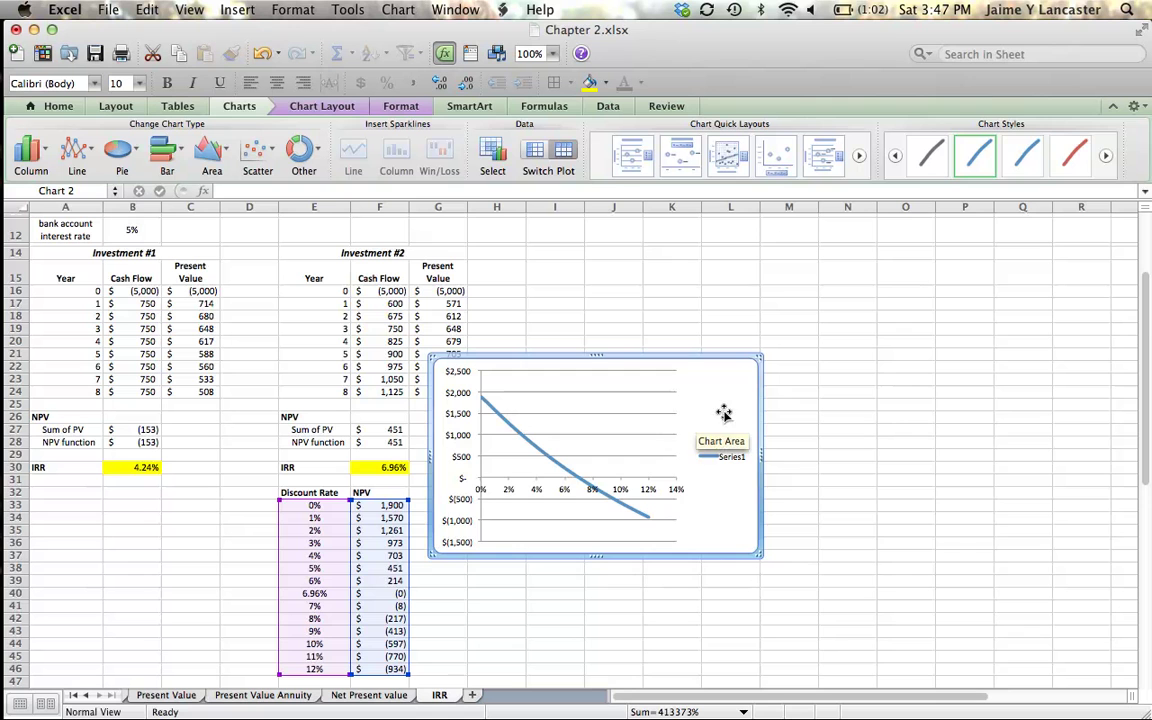
drag(723, 386, 755, 494)
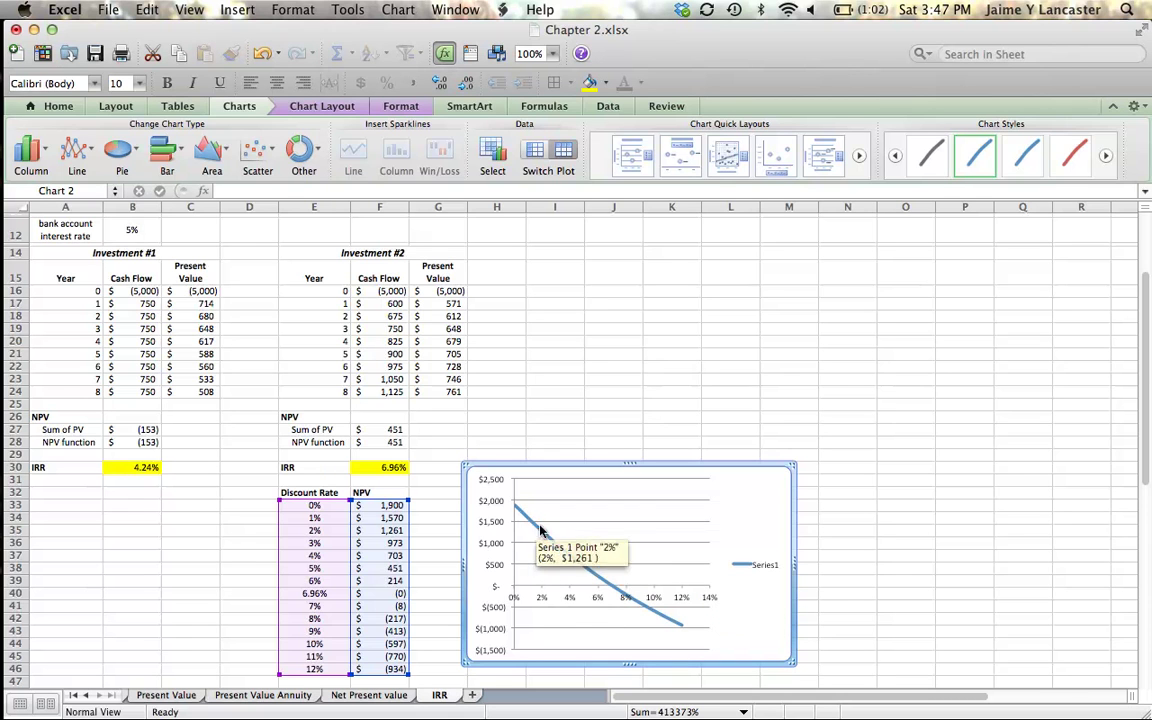
- Set the chart's vertical axis scale to a minimum of -1000 and a maximum of 2000
mouse_move(672, 628)
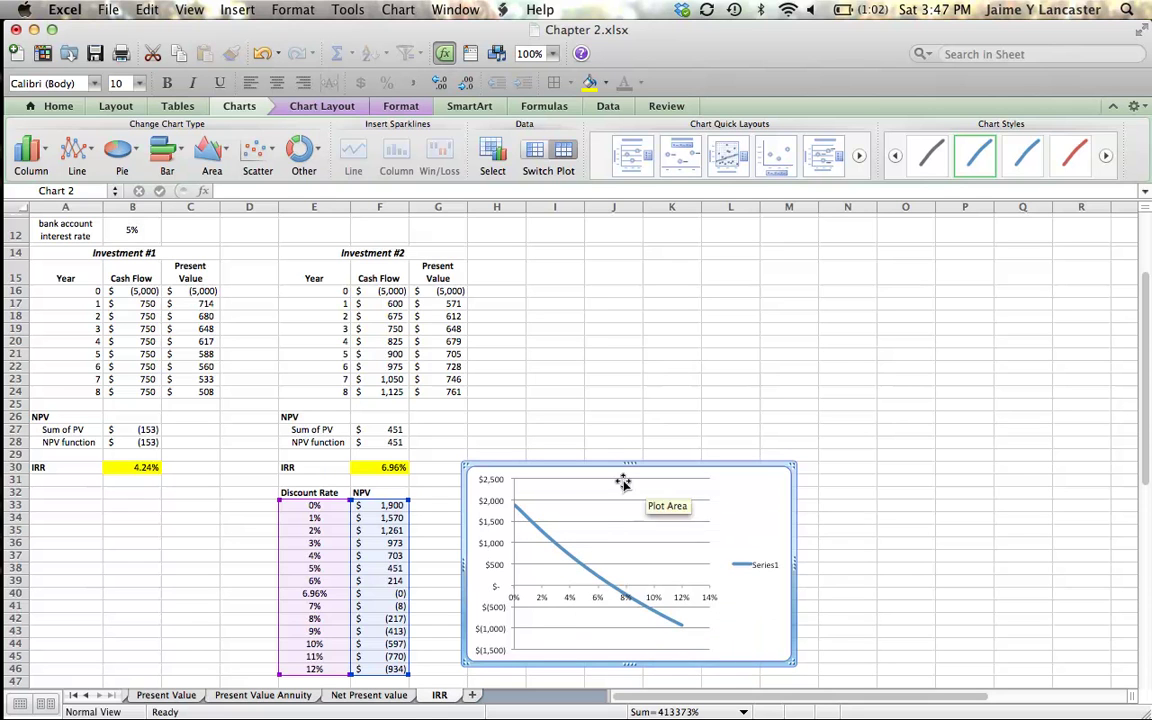
mouse_move(567, 556)
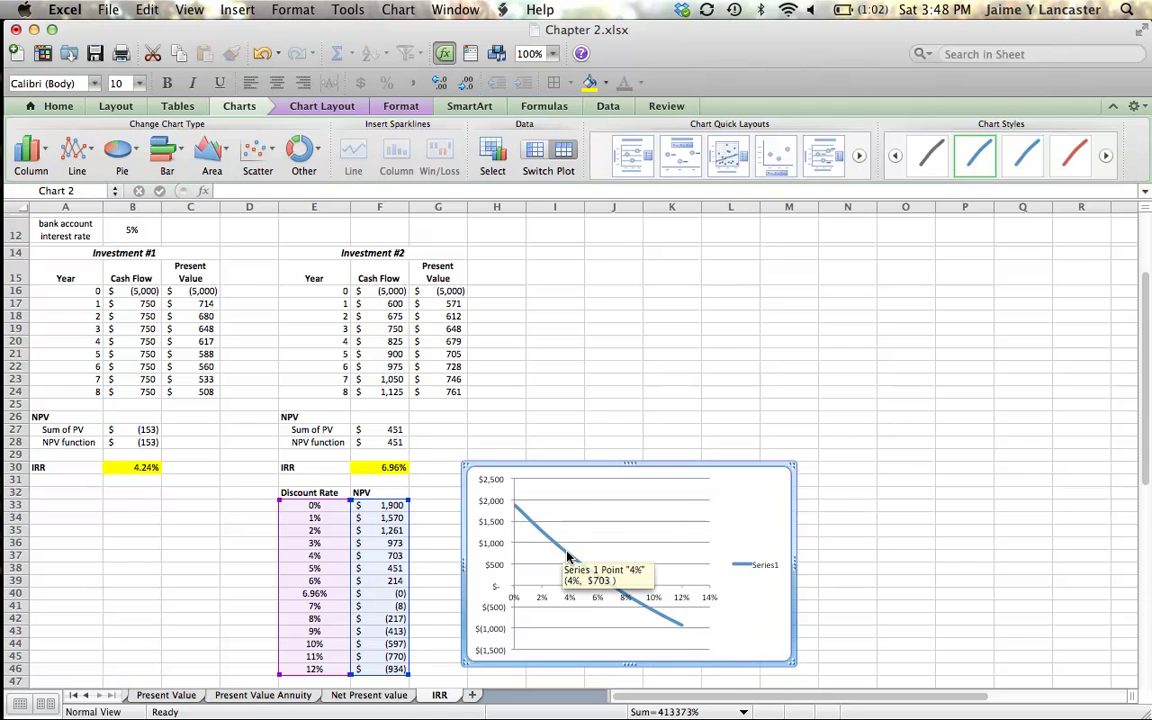
click(495, 527)
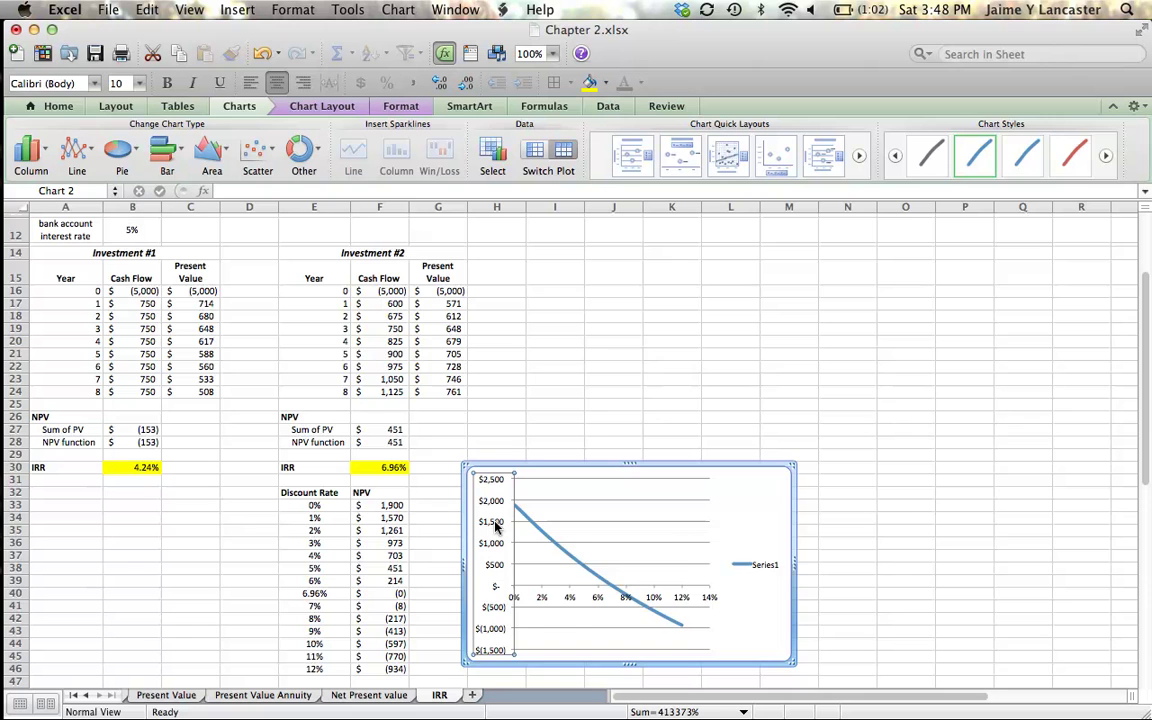
right_click(495, 527)
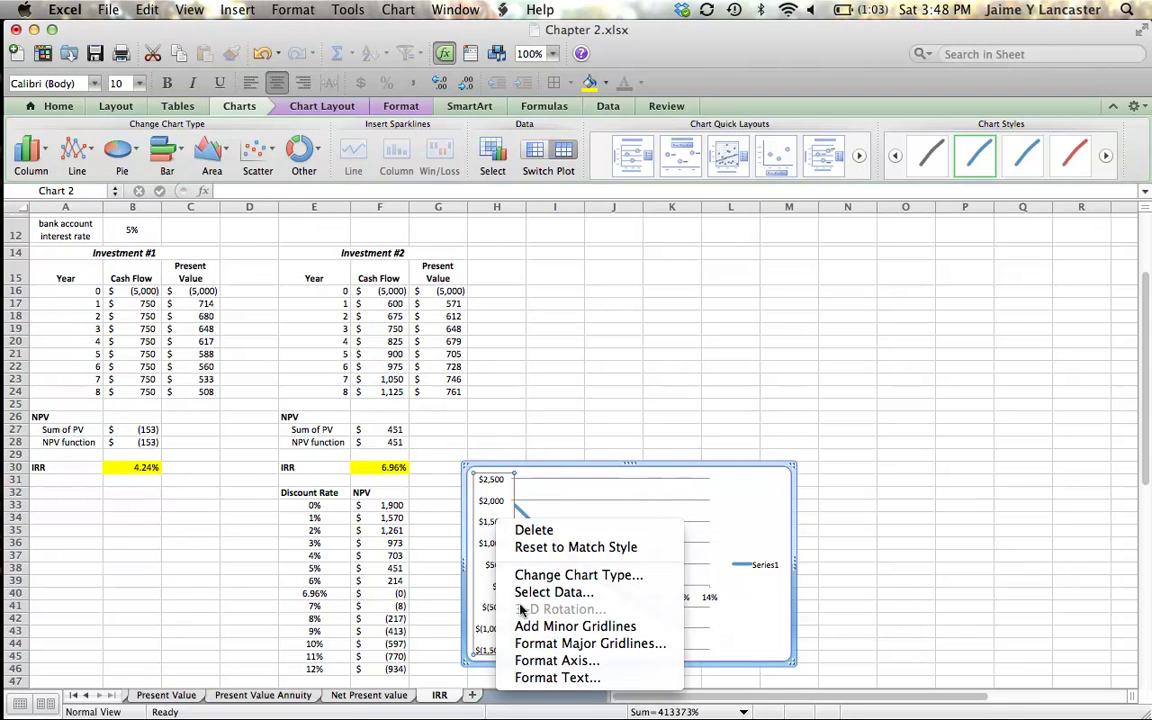
click(556, 661)
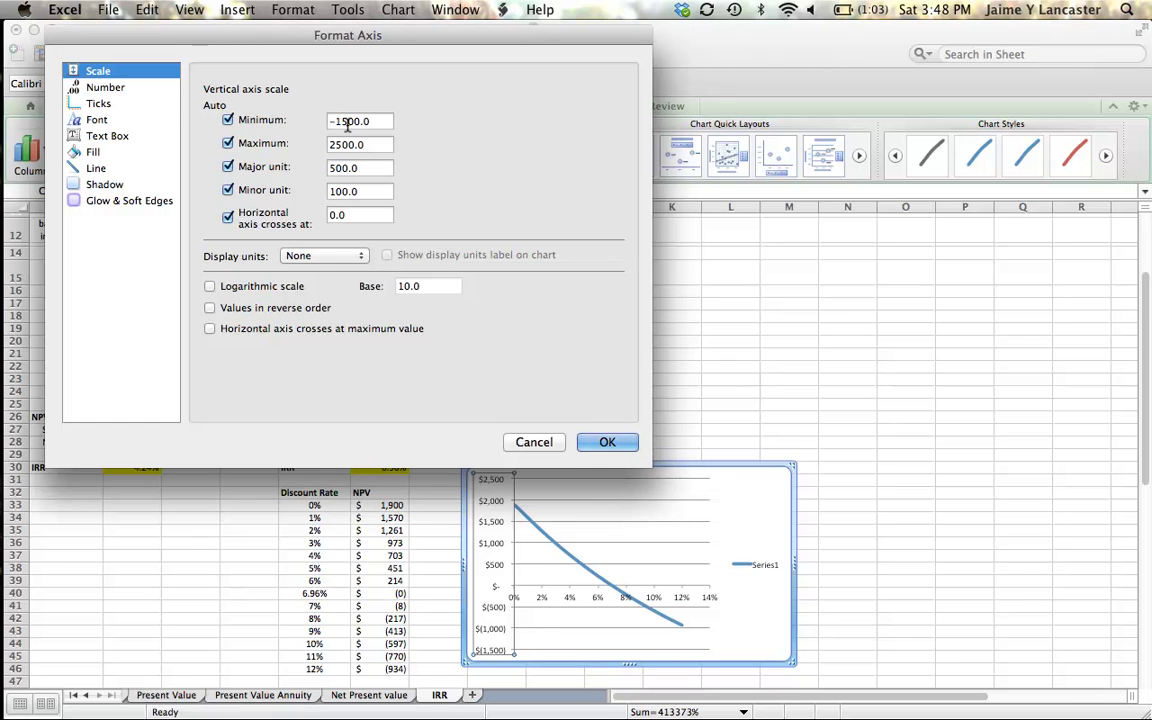
click(344, 121)
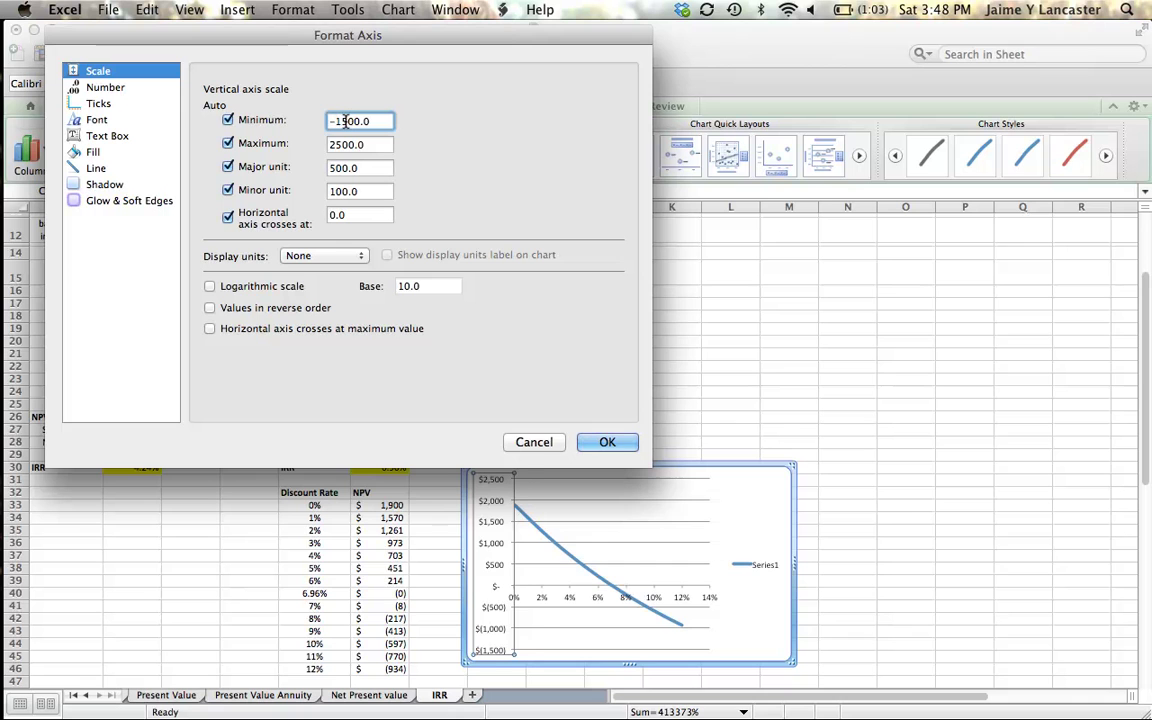
key(BackSpace)
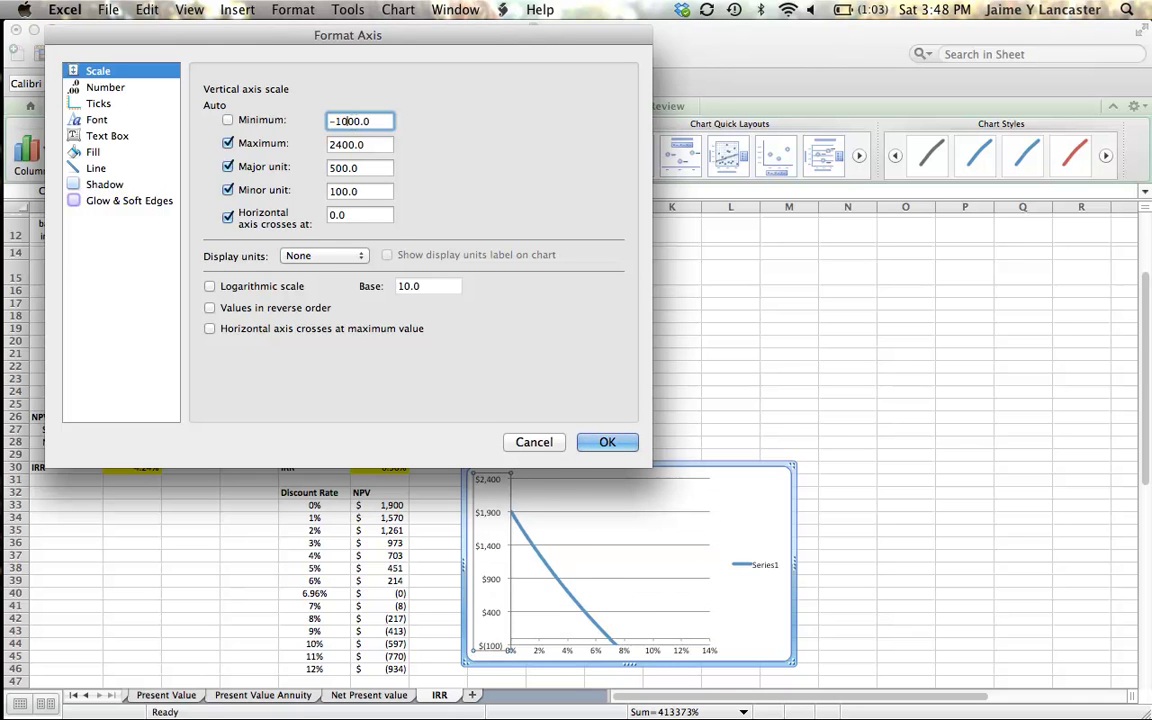
text(0)
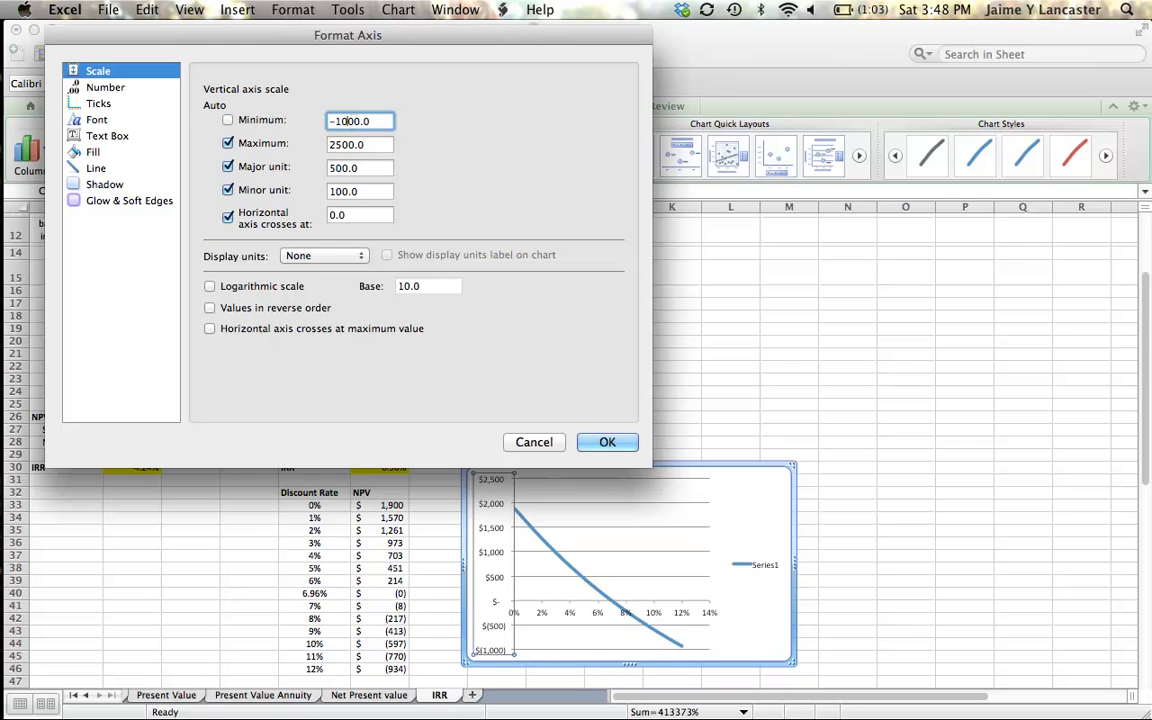
click(340, 144)
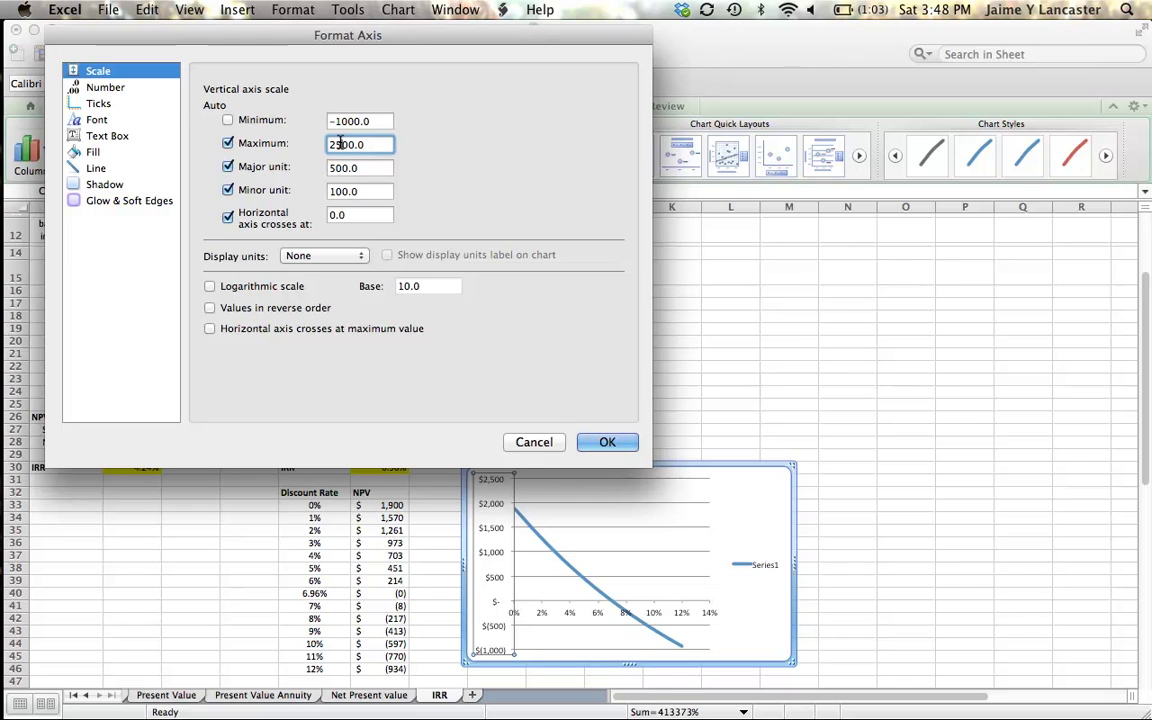
key(Delete)
text(0)
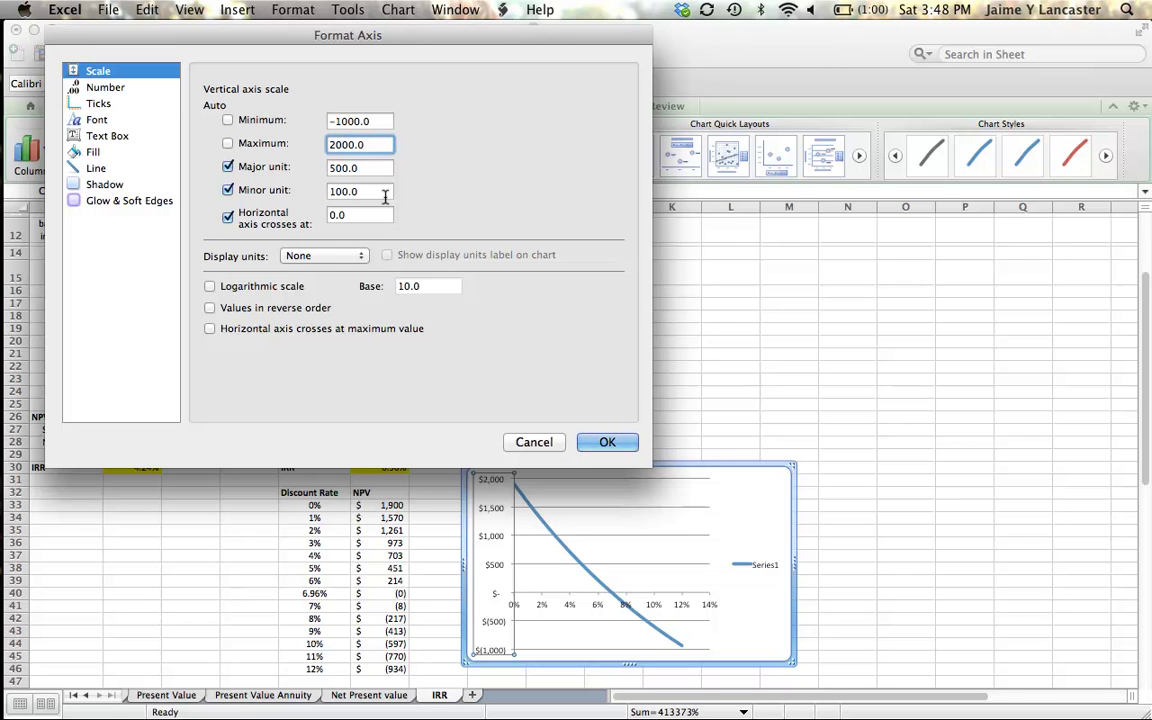
click(608, 443)
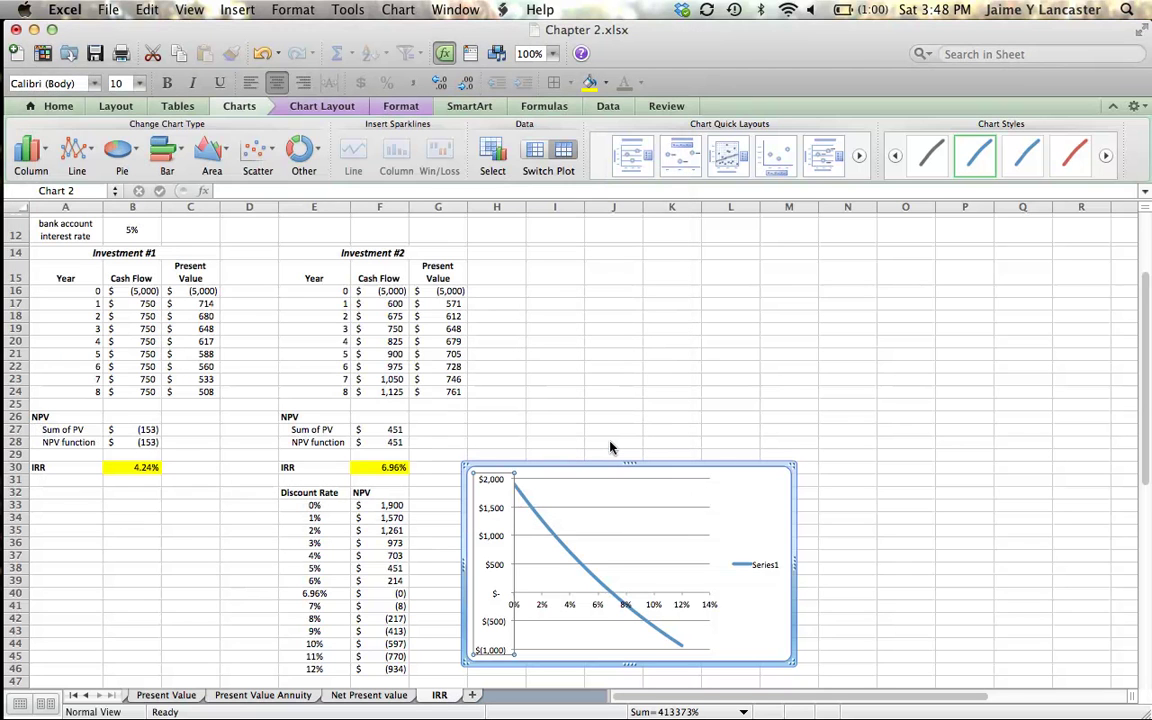
- Set the chart's horizontal axis scale to a maximum of 0.12 and a major unit of 0.01
click(541, 606)
right_click(543, 610)
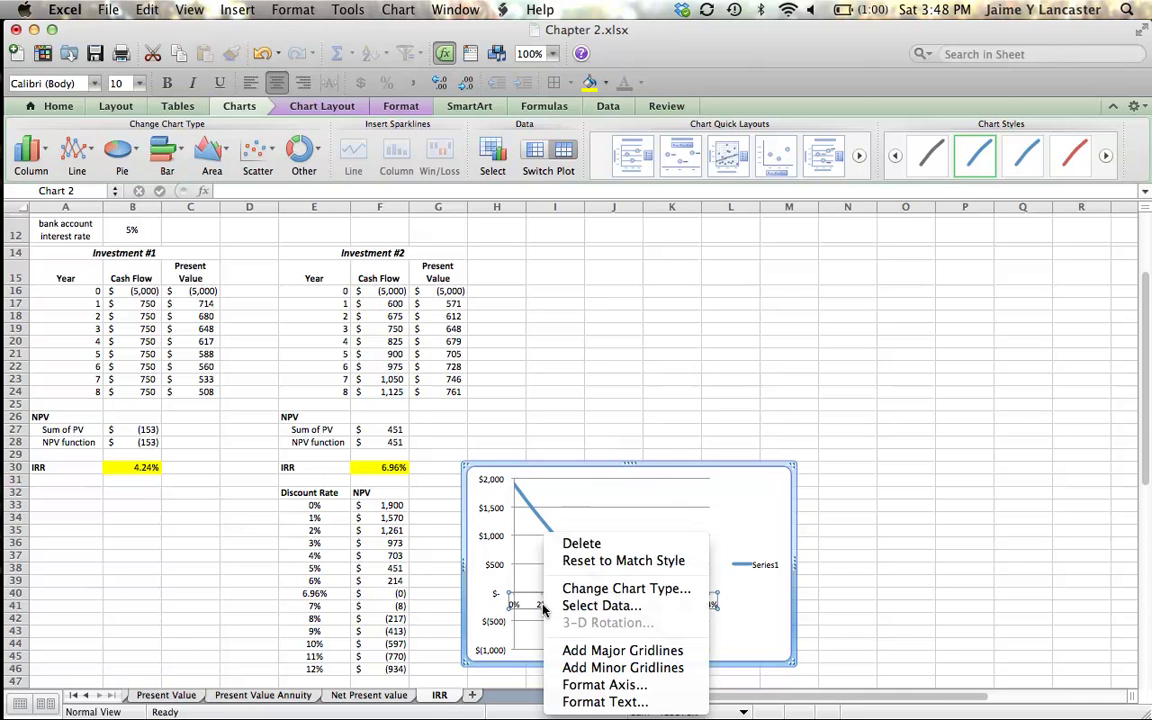
click(596, 684)
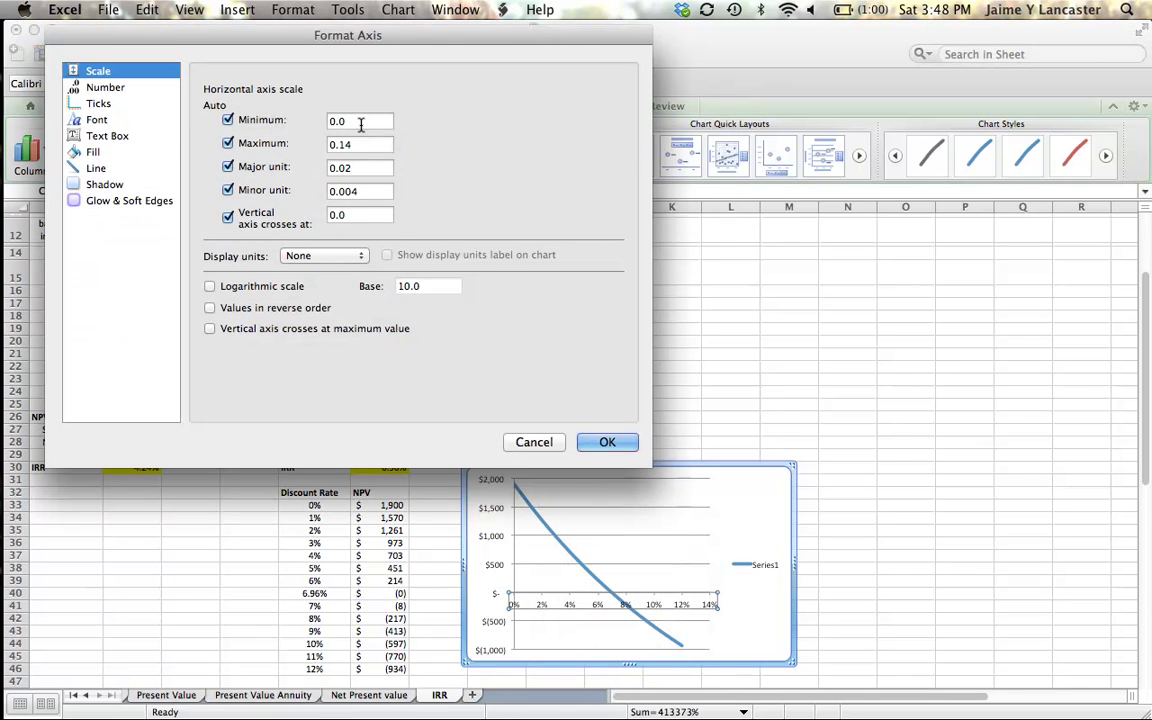
click(362, 145)
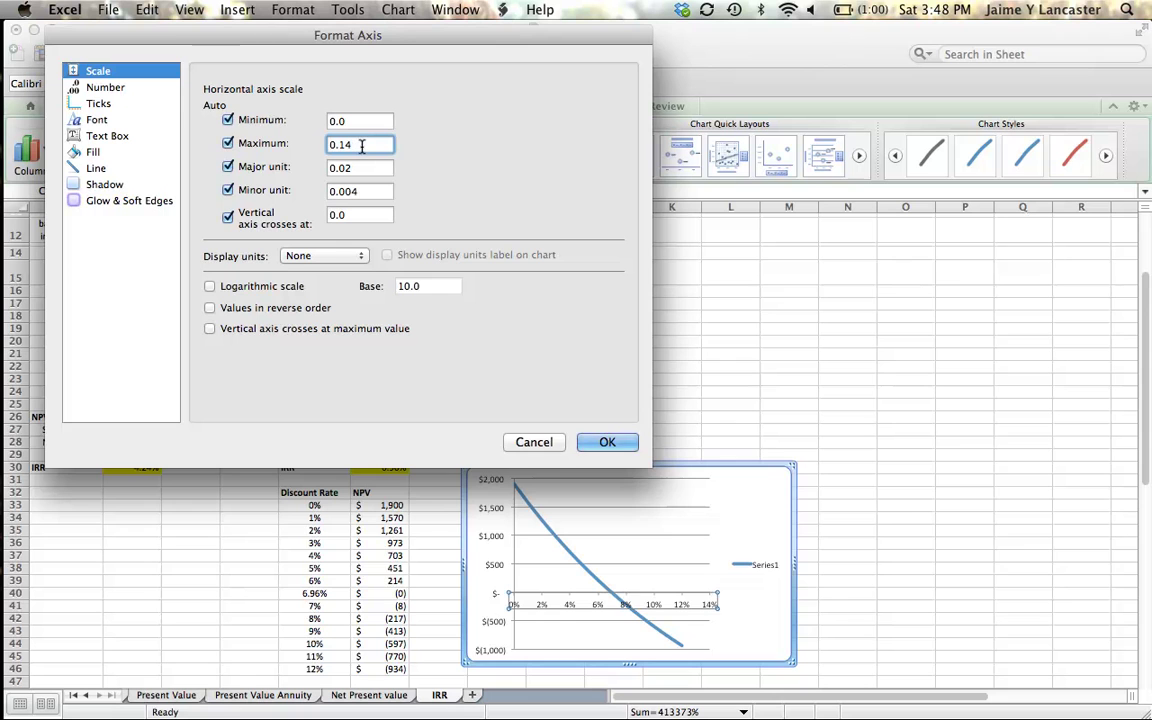
key(BackSpace)
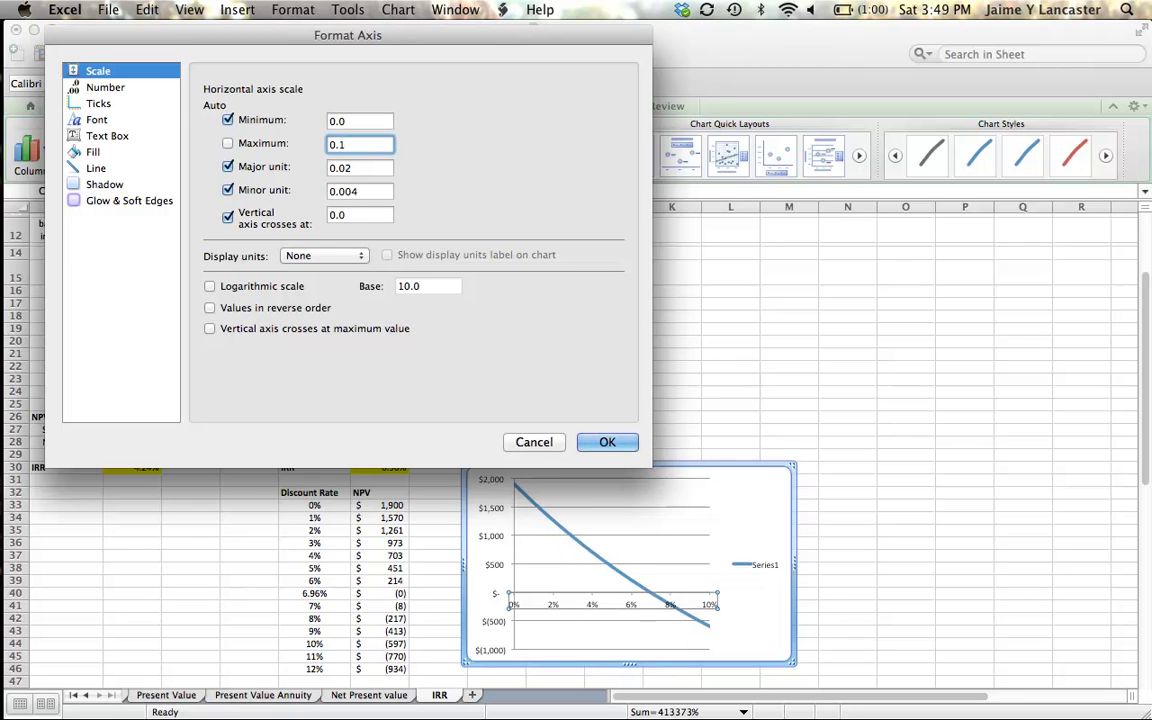
text(2)
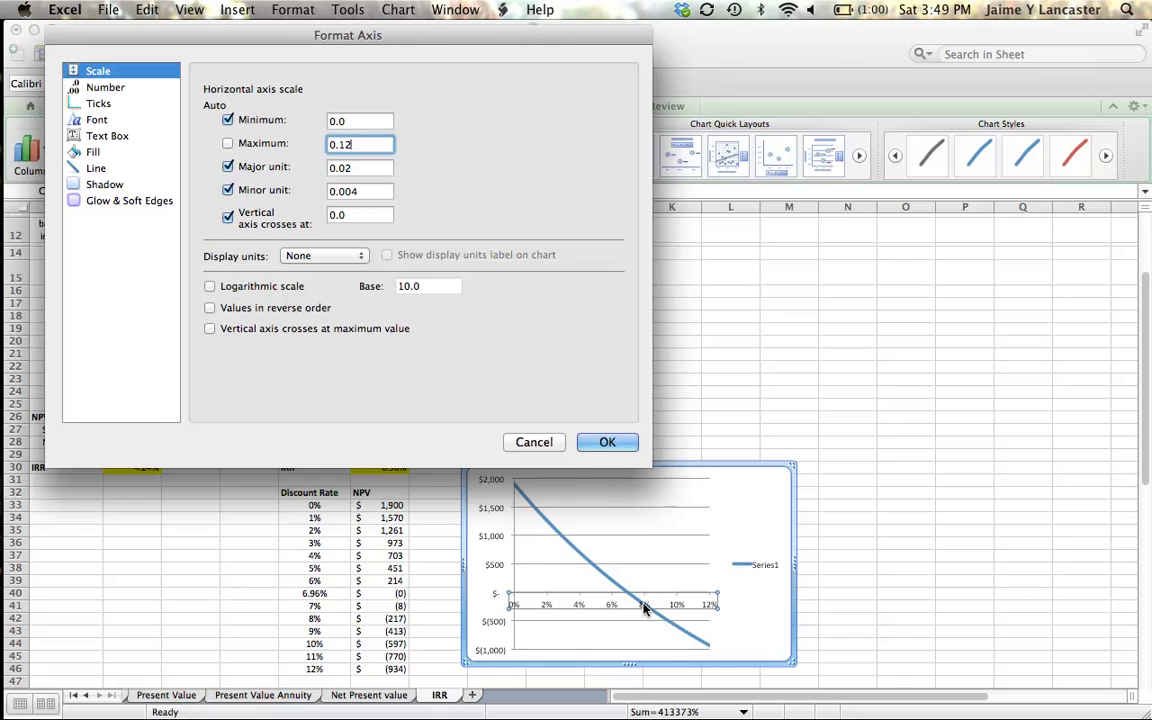
click(365, 168)
key(BackSpace)
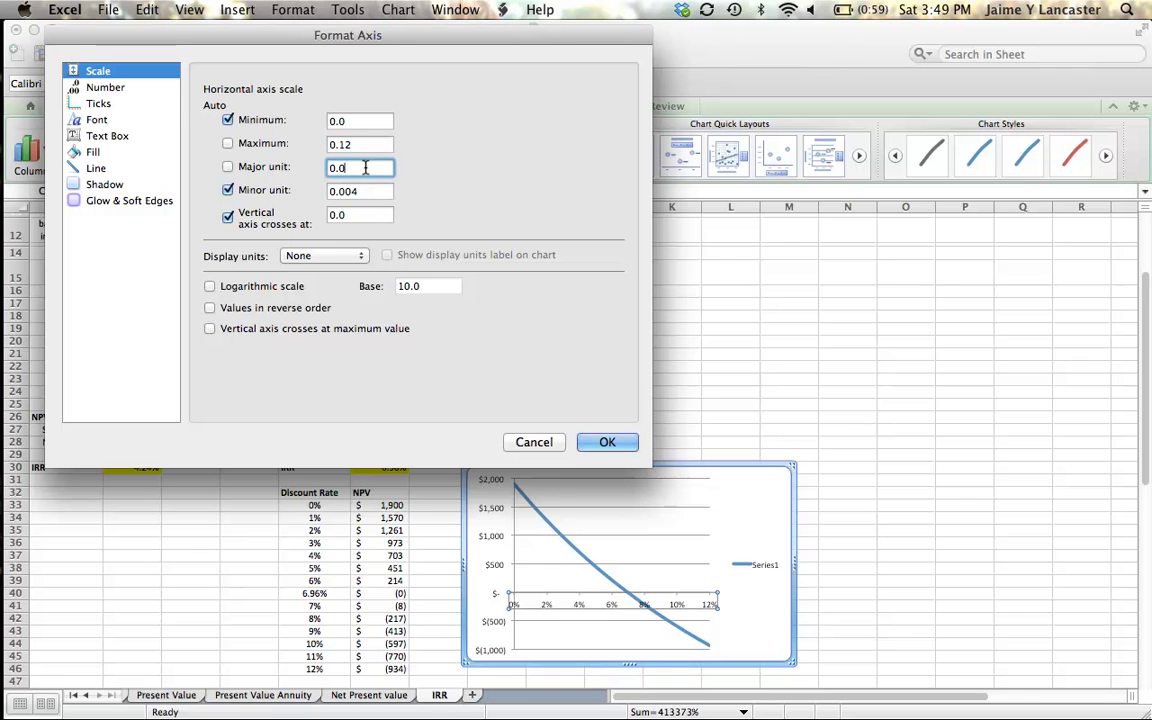
text(1)
key(BackSpace)
text(1)
click(607, 441)
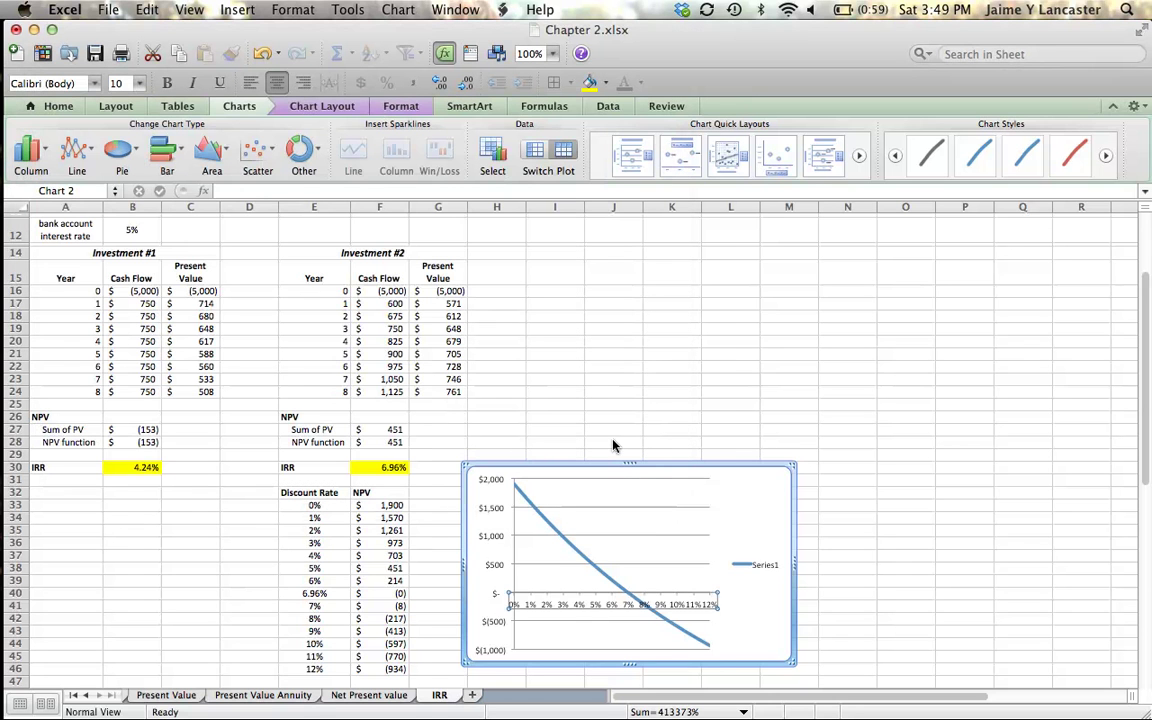
- Apply a quick layout with chart and axis titles, and title the chart "NPV of an Investment at Various Discount Rates"
click(636, 166)
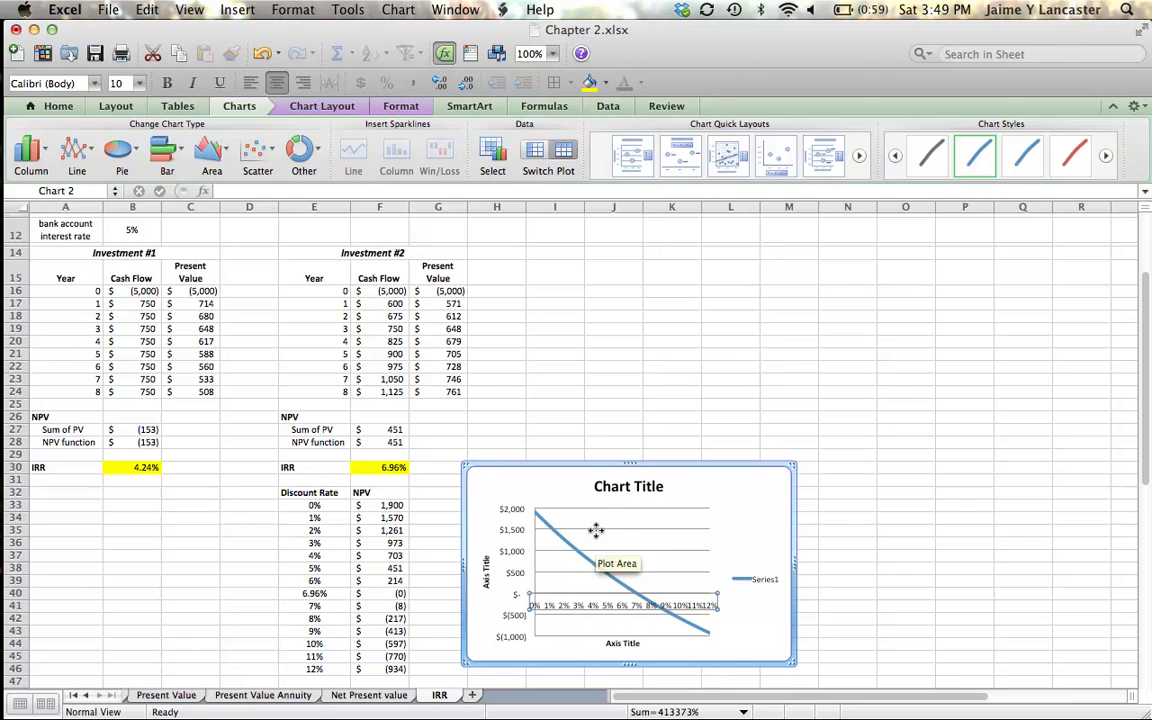
click(615, 487)
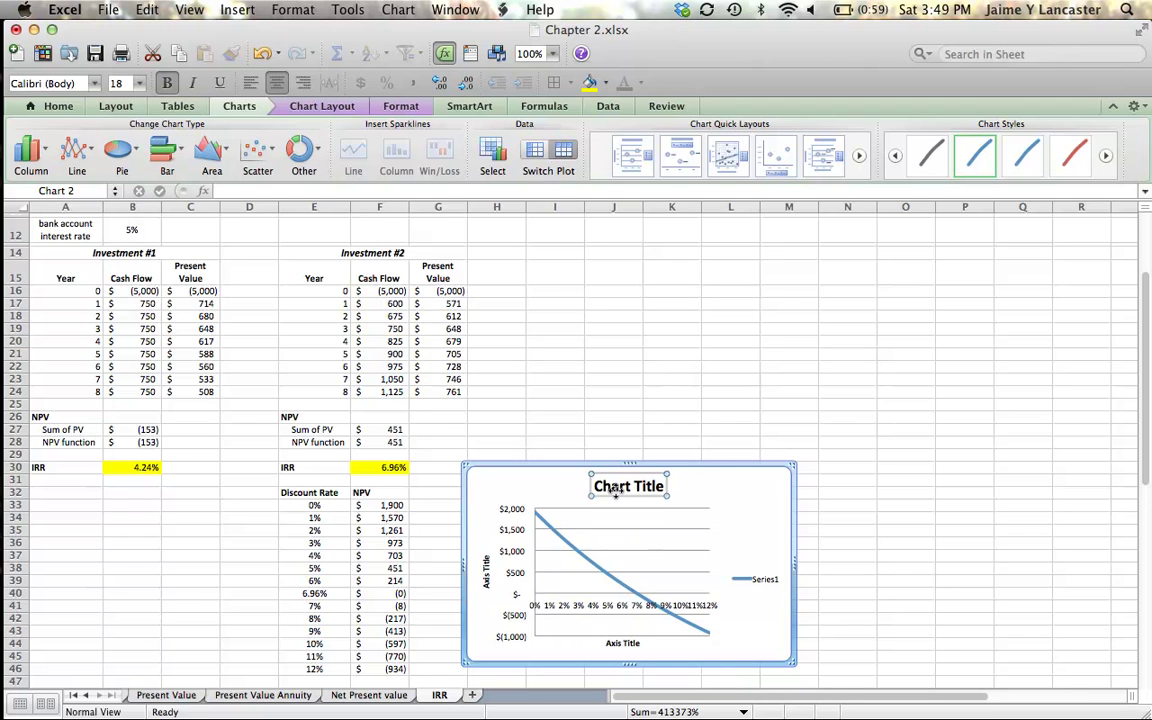
text(NPV)
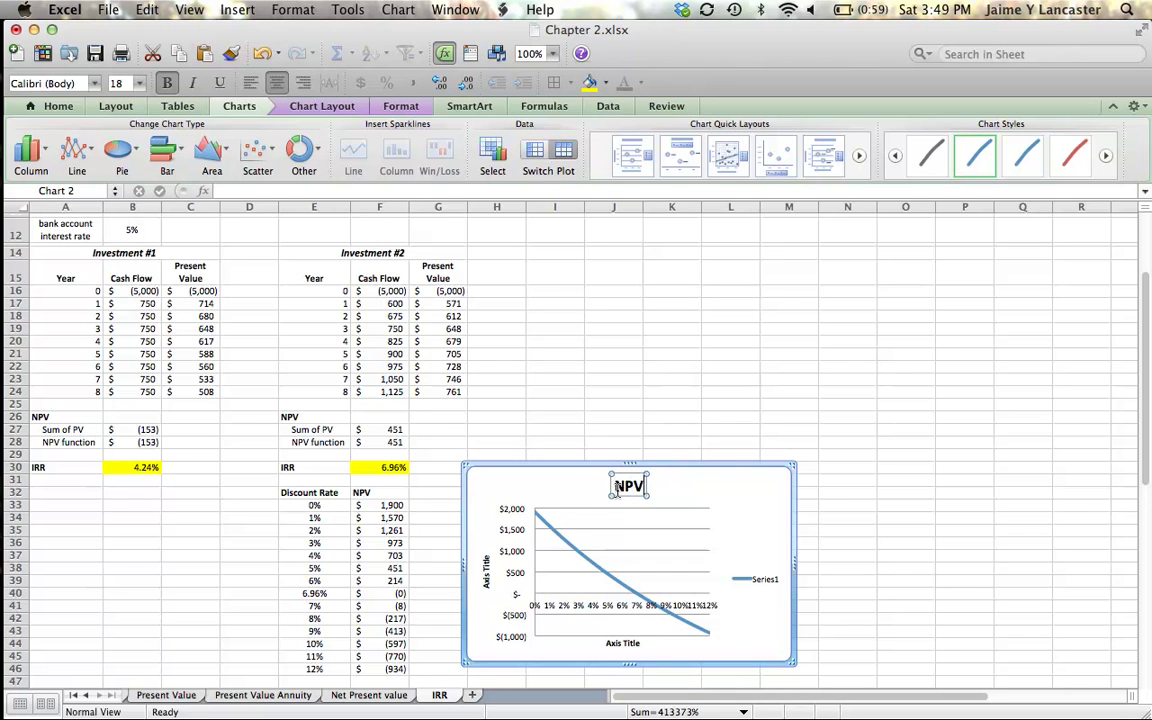
text( of an I)
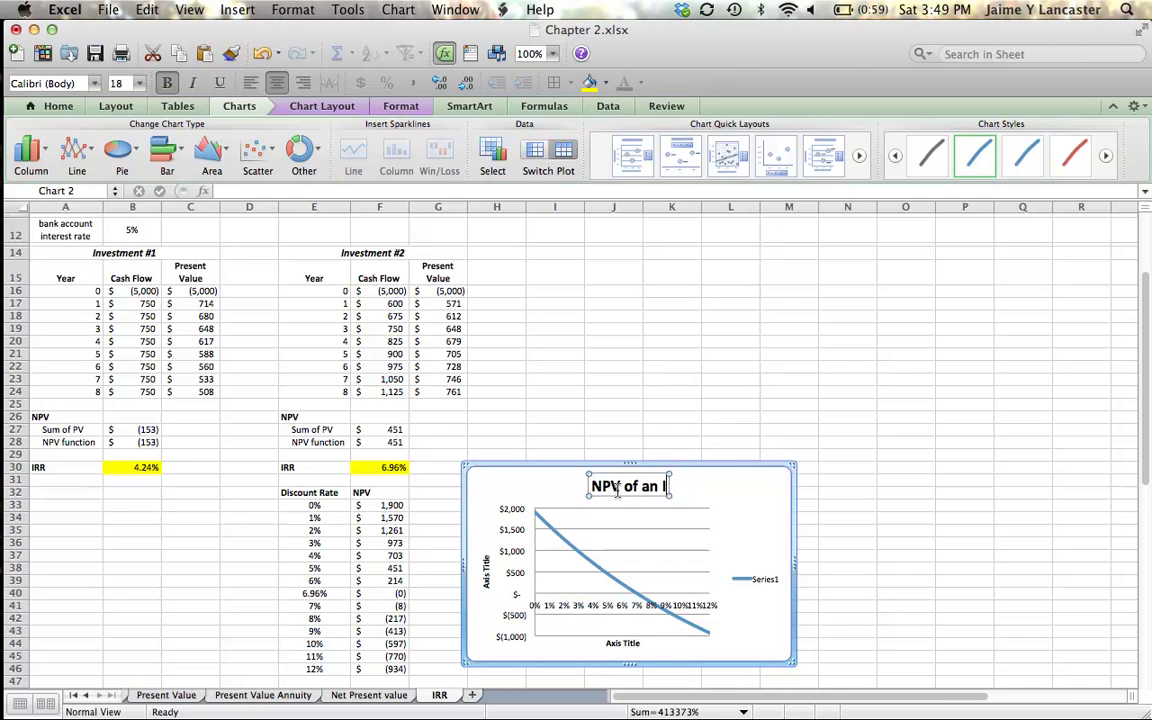
text(nvestment a)
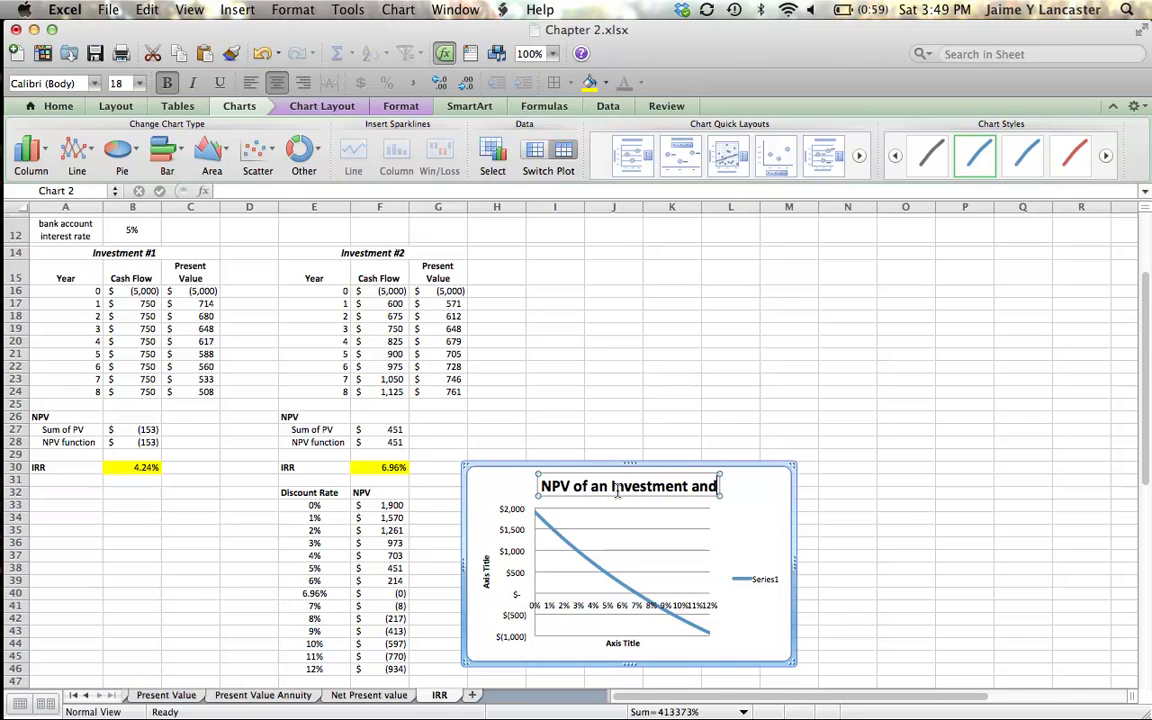
text(t Var)
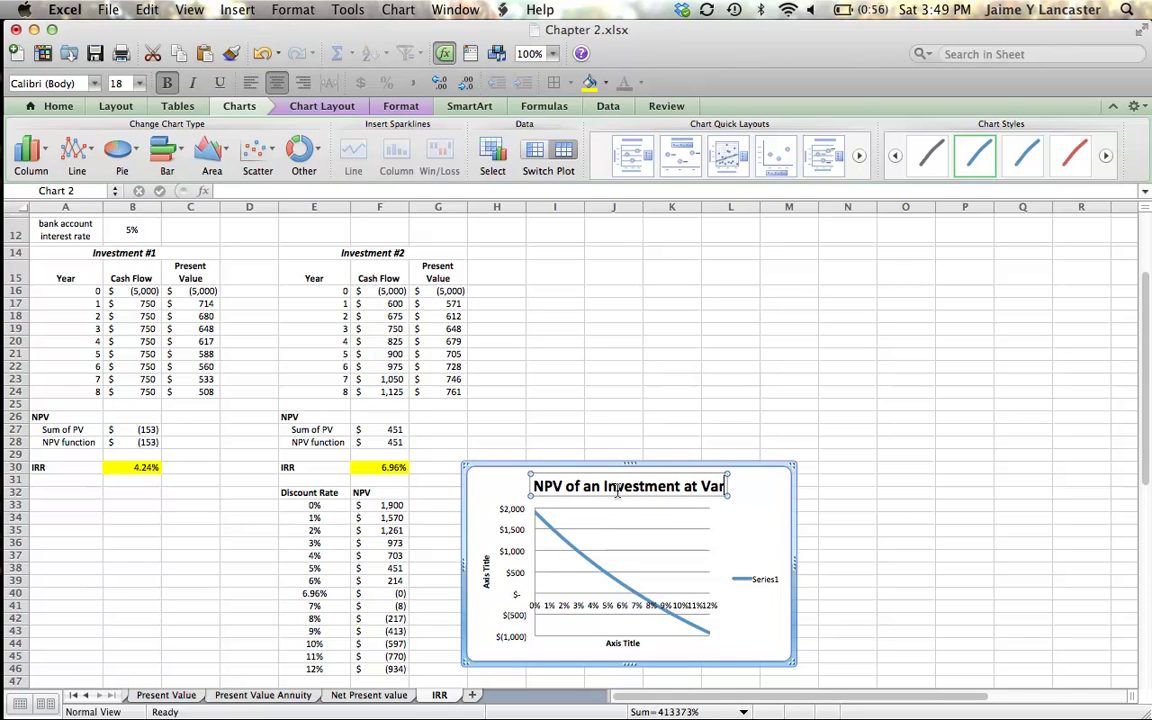
text(ious Discoun)
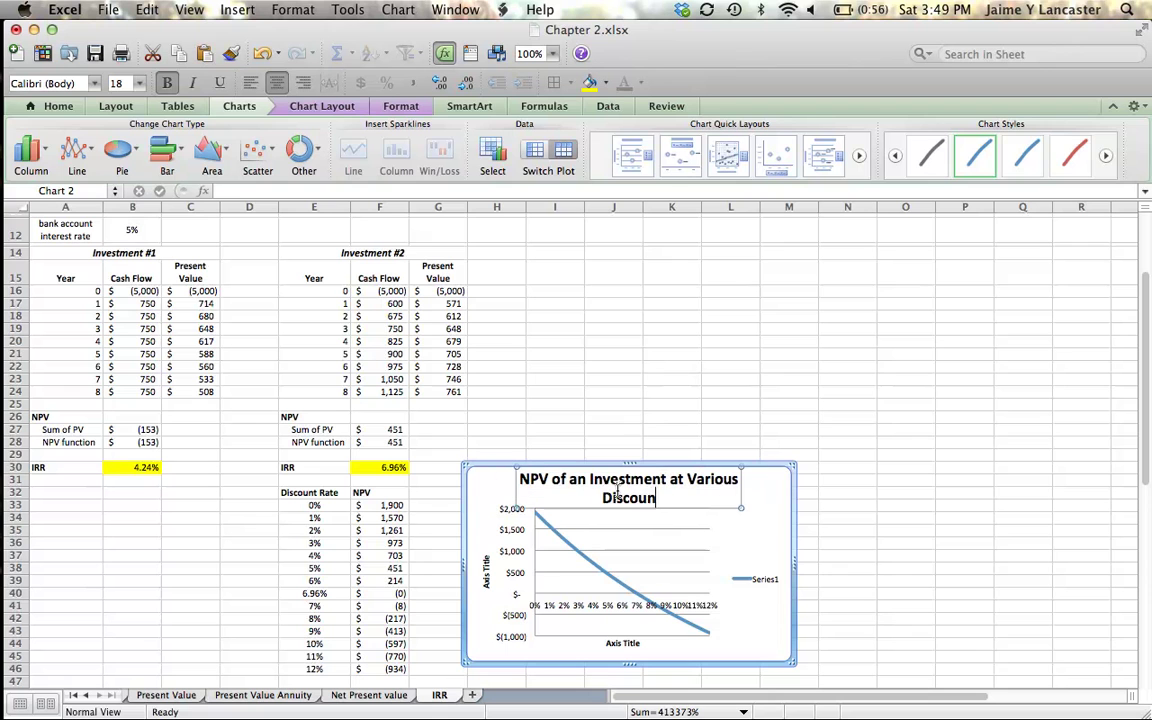
text(t Rates)
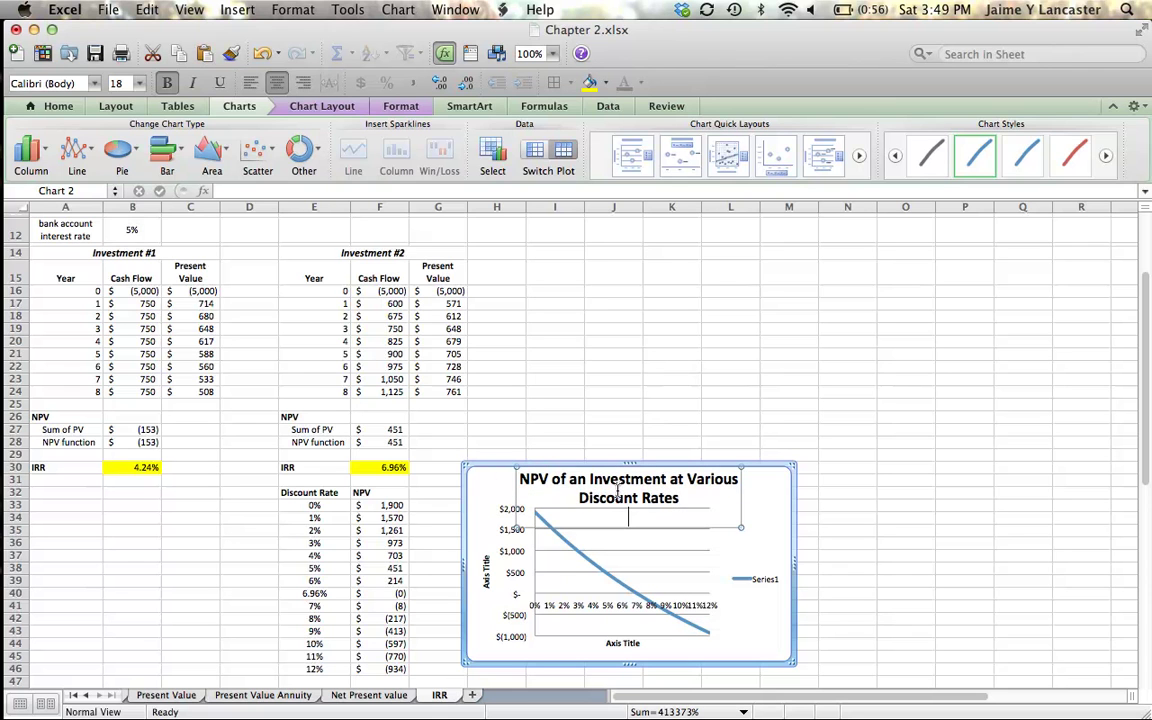
- Reduce the font size of the whole chart title to 14
drag(679, 509, 518, 480)
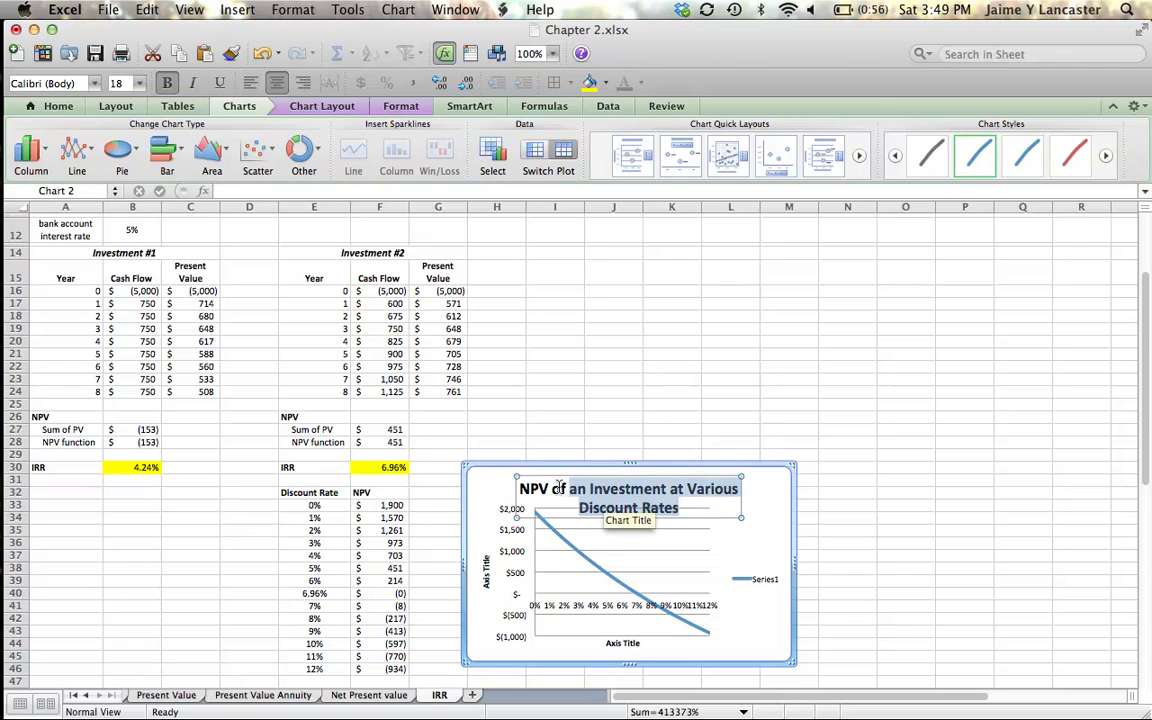
click(148, 87)
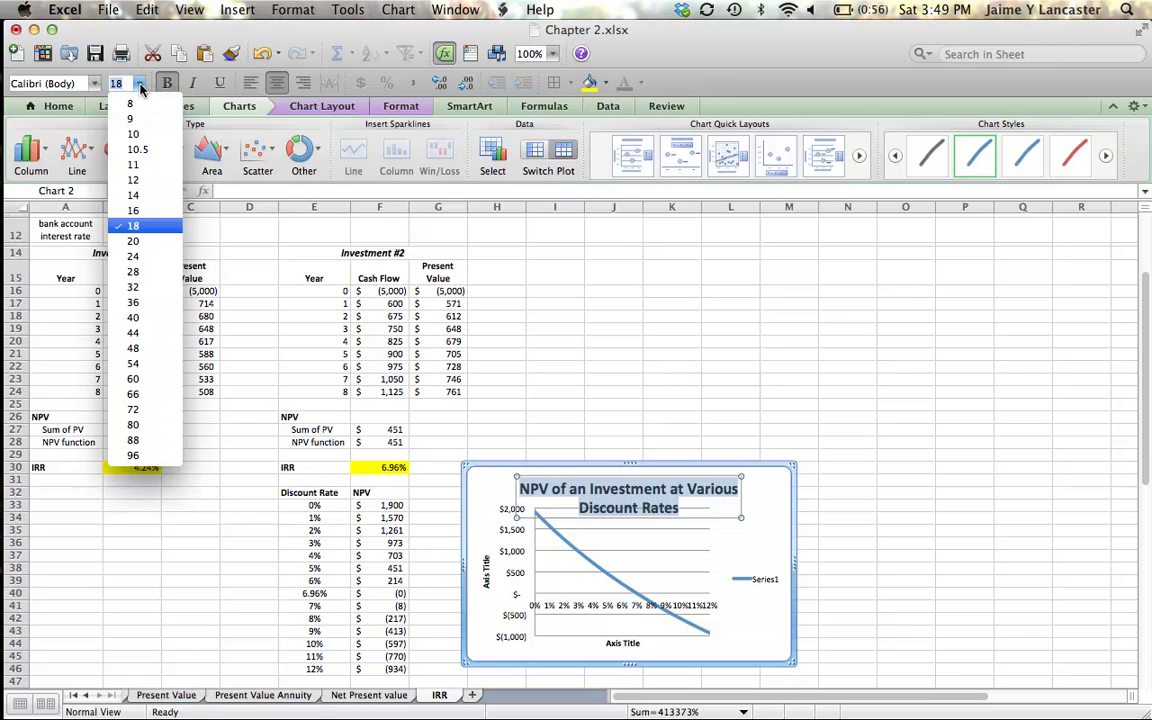
click(155, 208)
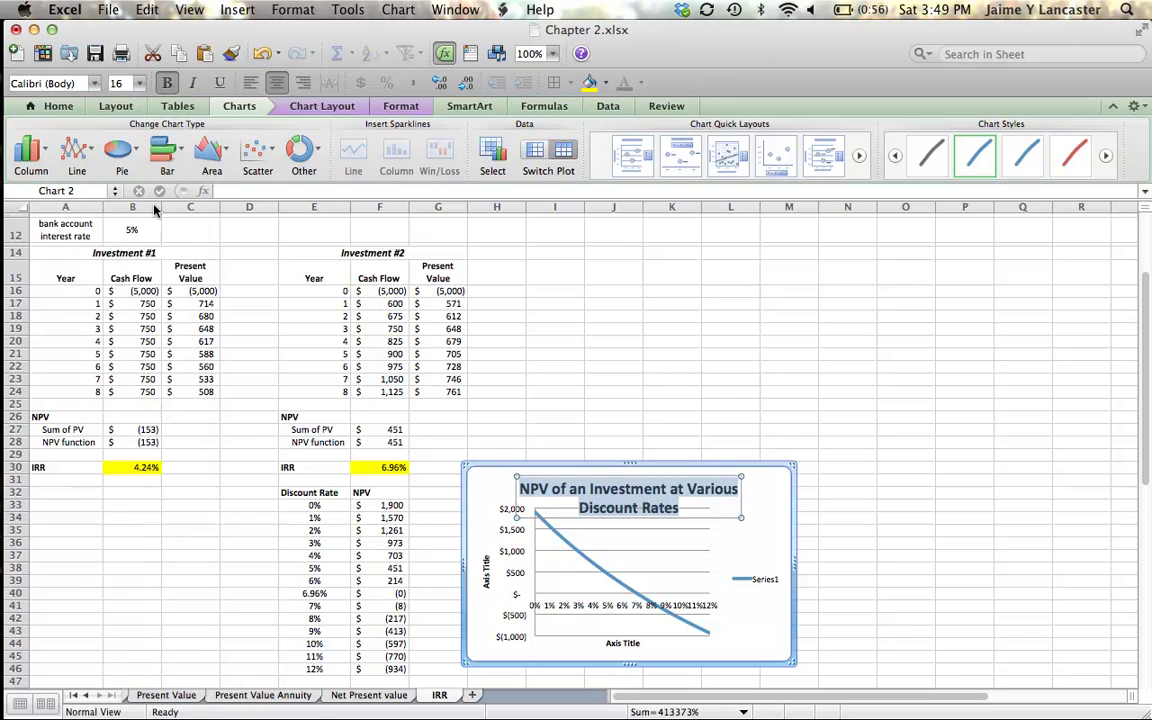
click(139, 84)
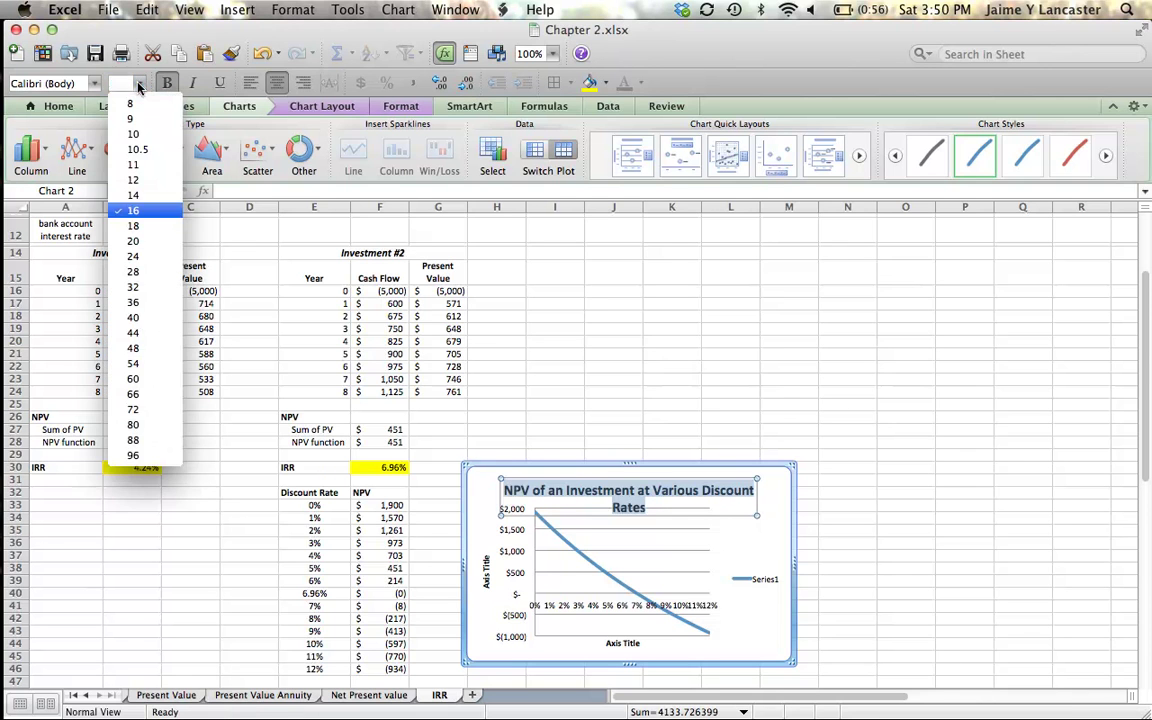
click(132, 182)
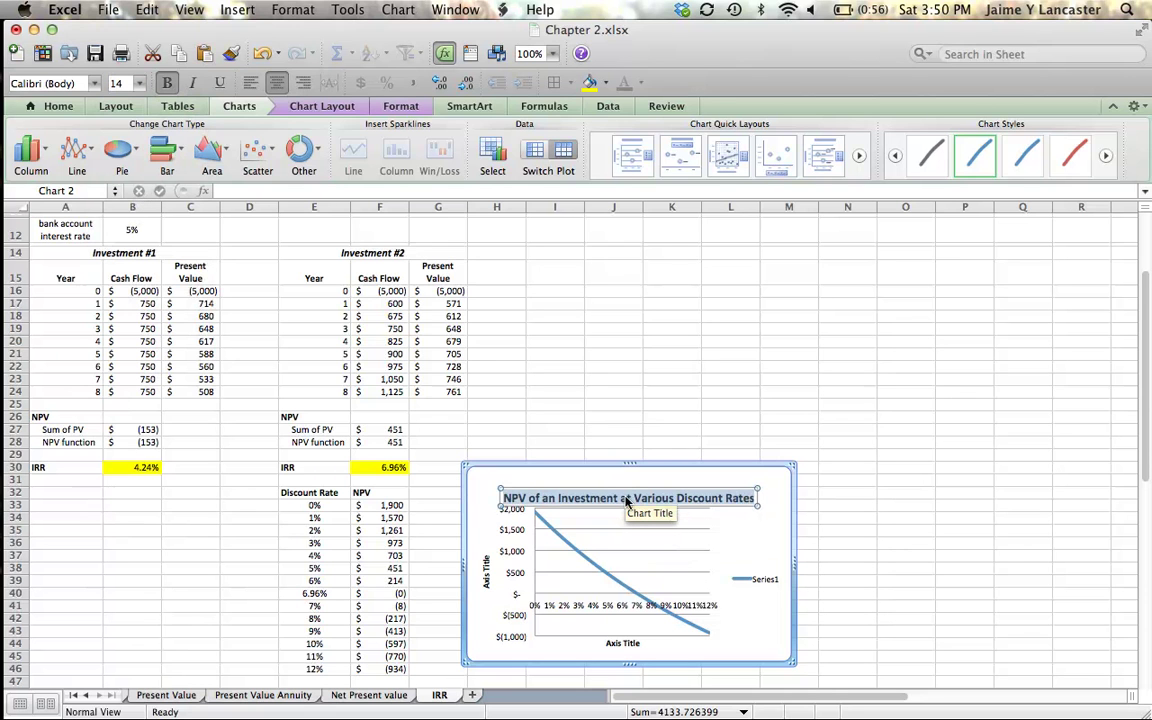
- Move the chart title up clear of the plot area and delete the Series1 legend
drag(626, 500, 626, 485)
click(760, 579)
key(Delete)
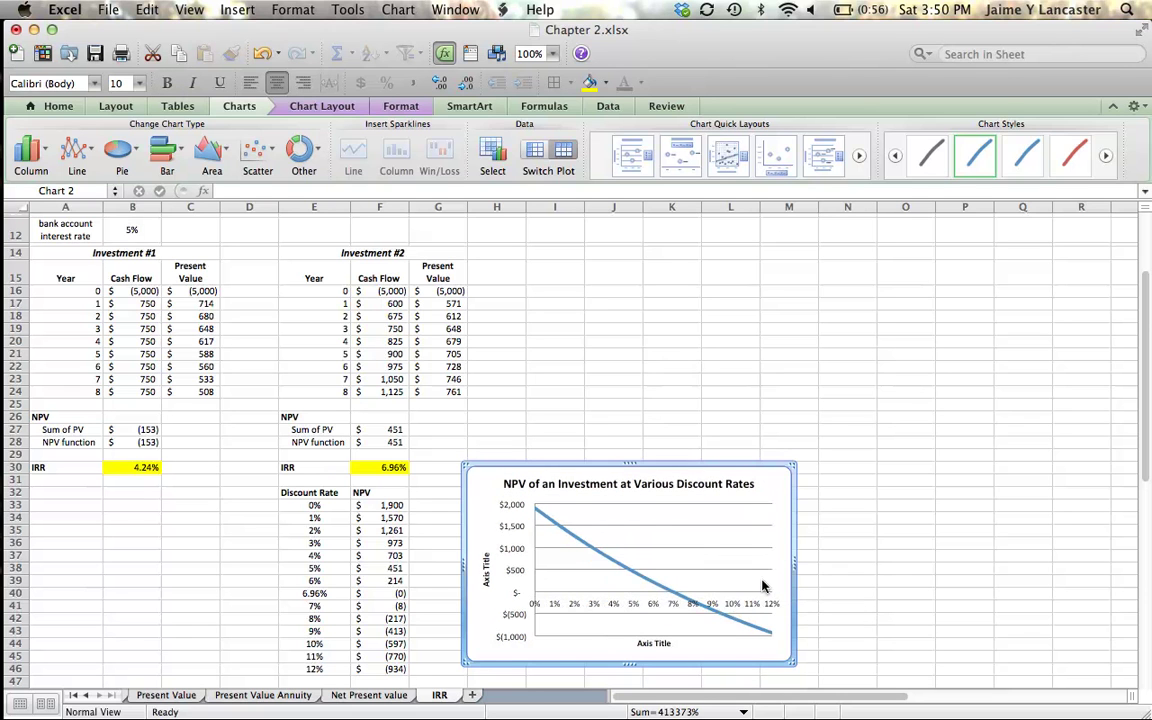
- Label the chart's vertical axis "NPV" and its horizontal axis "Discount Rate"
click(486, 568)
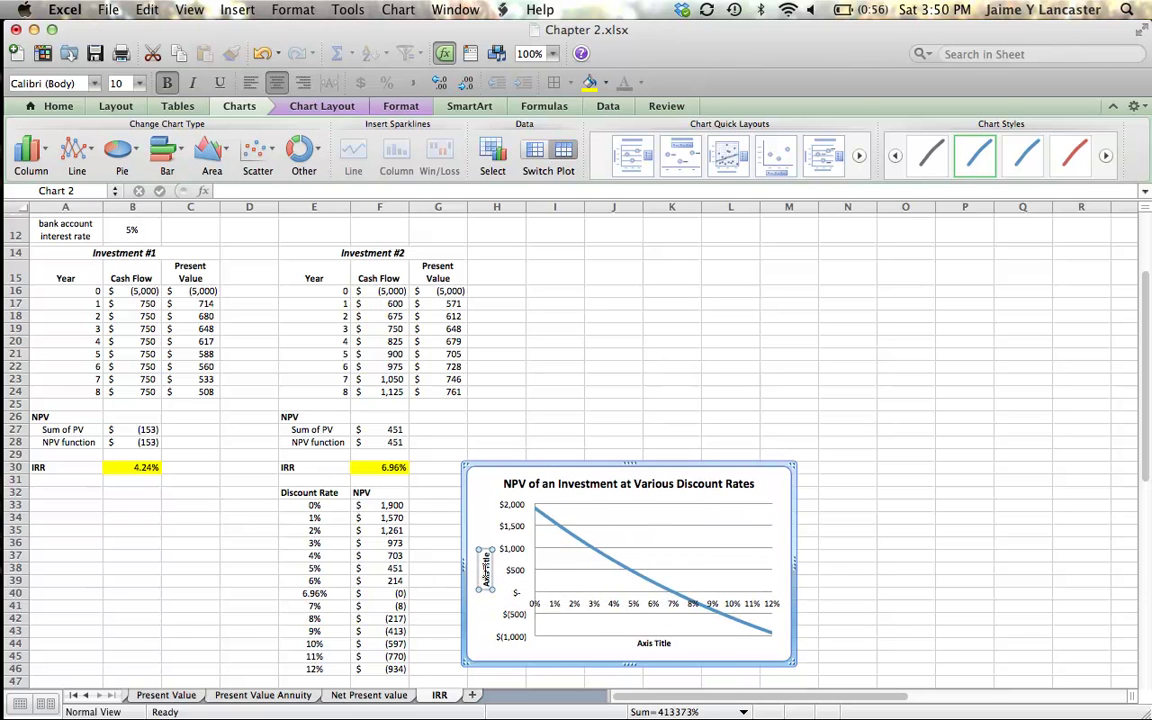
text(NPV)
key(Return)
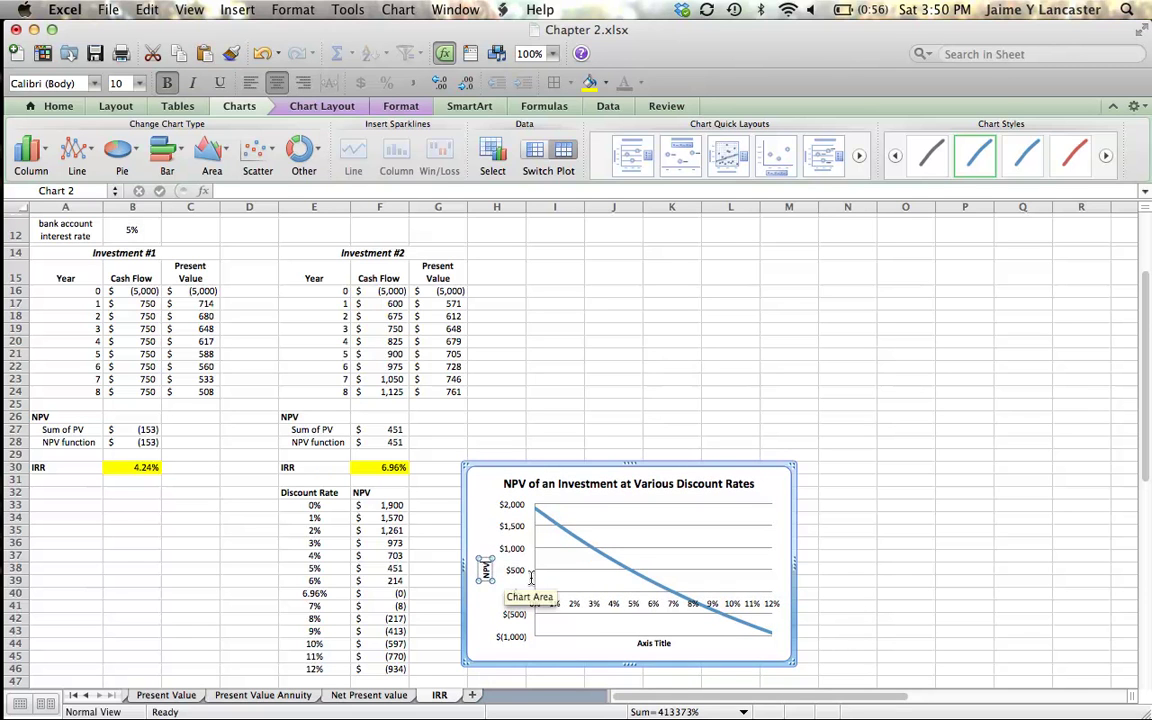
click(650, 643)
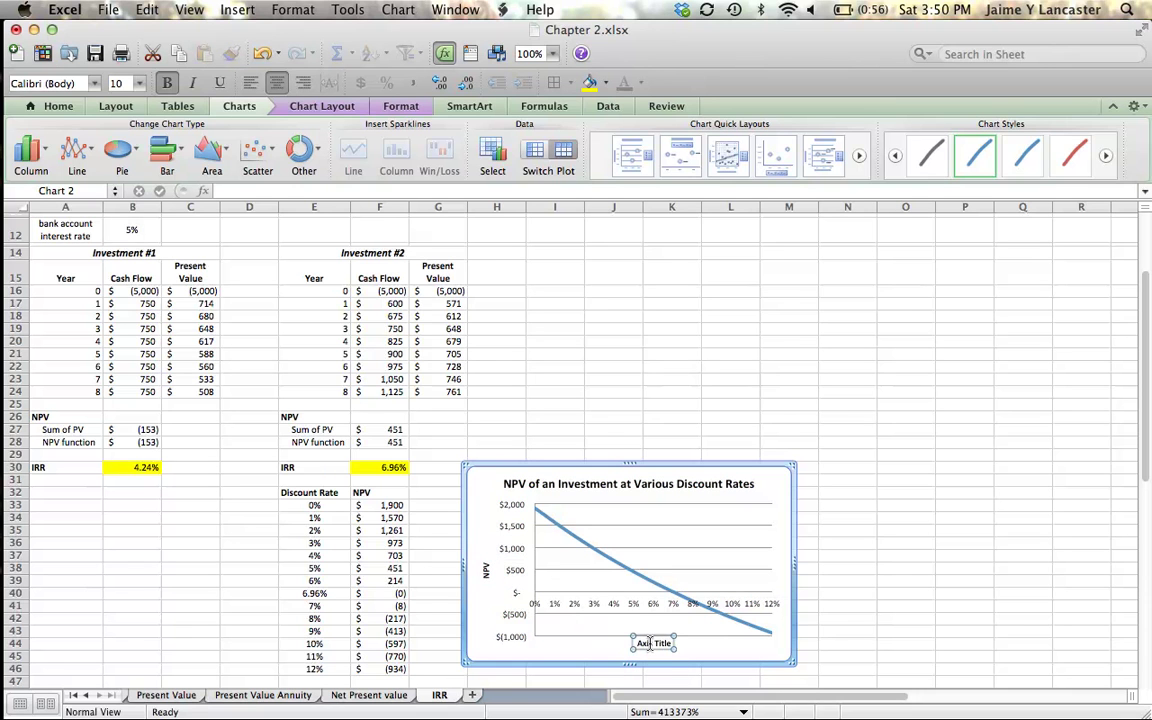
text(Discount)
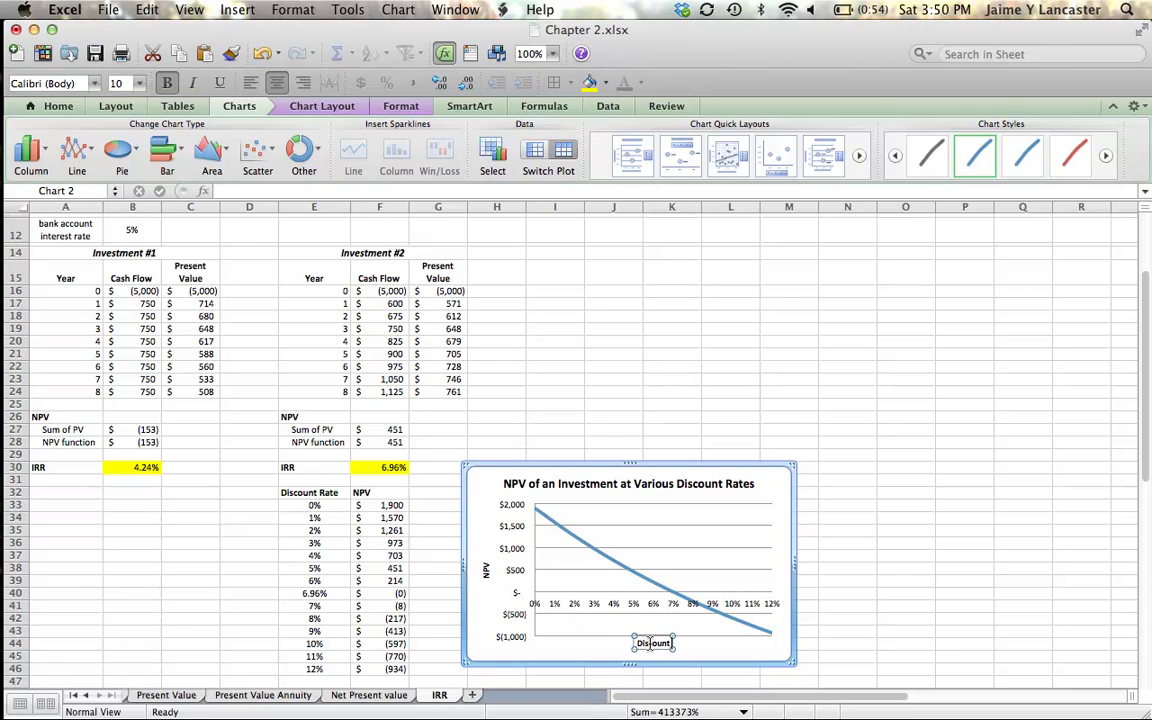
text( Rate)
click(885, 594)
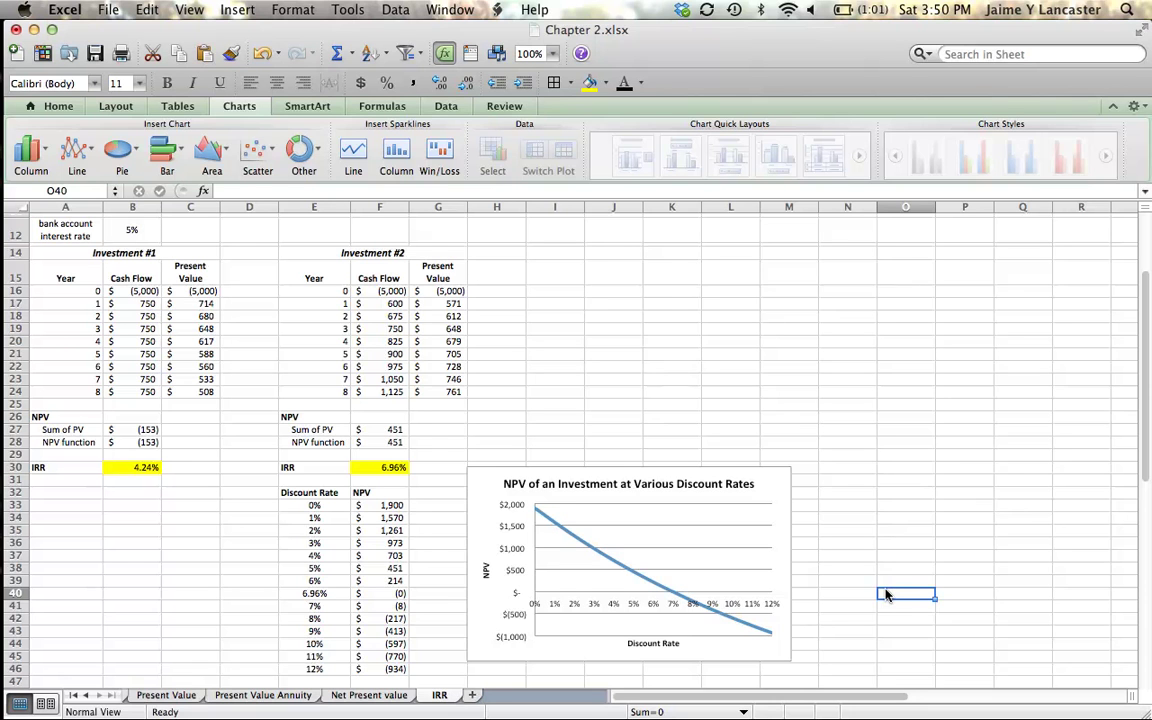
- Examine the NPV in F40 for the discount rate equal to Investment #2's IRR
click(398, 593)
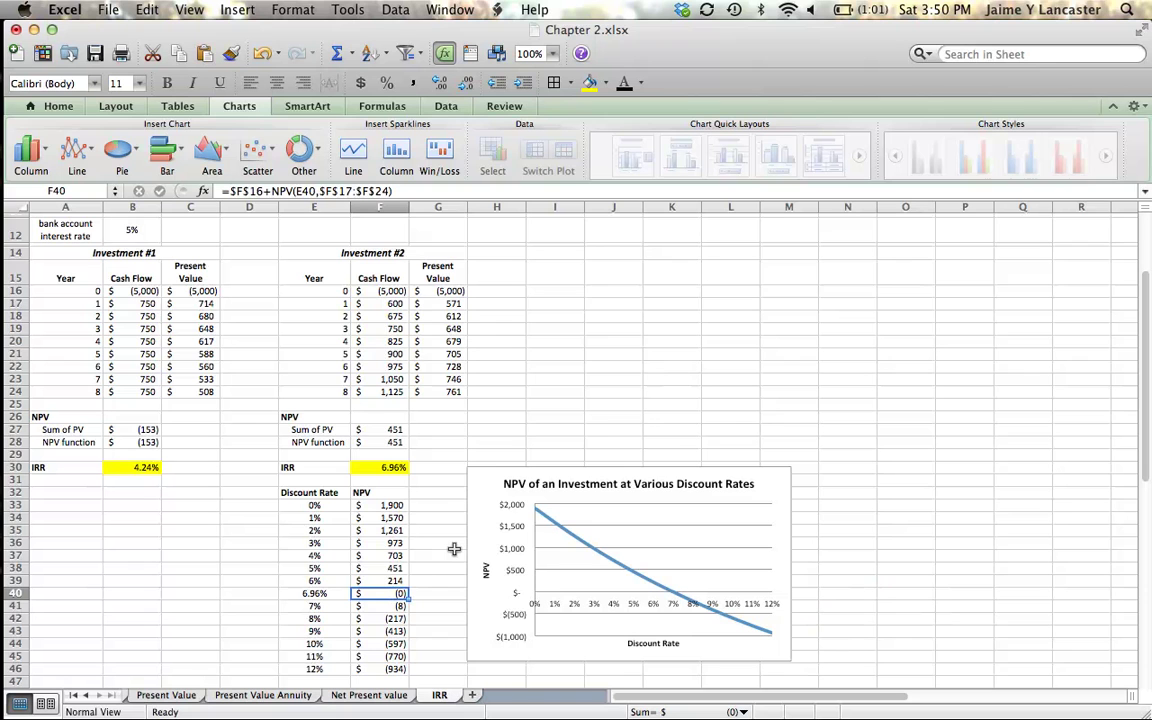